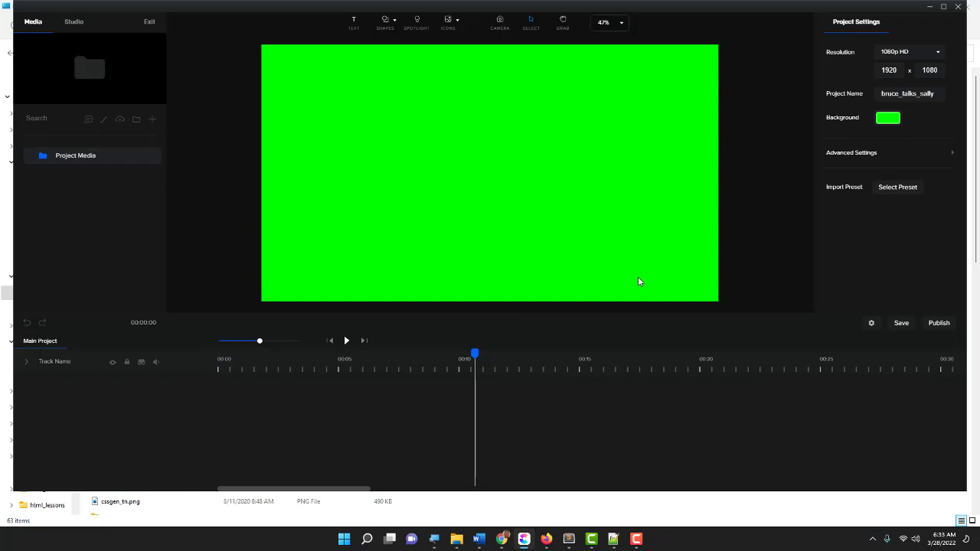
Step: Place the 3D characters Bruce and Sally side by side on the green canvas, with Sally to the right
left_click(69, 24)
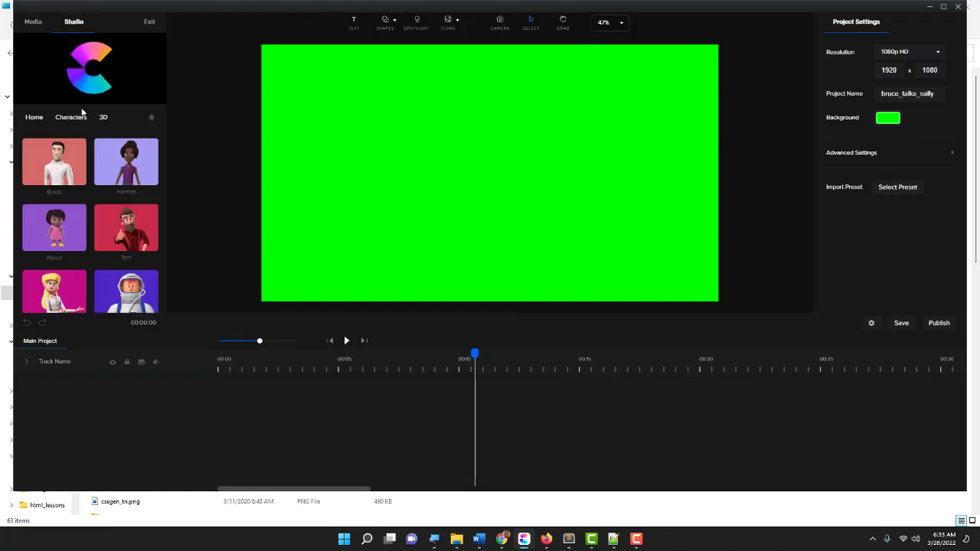
left_click(70, 120)
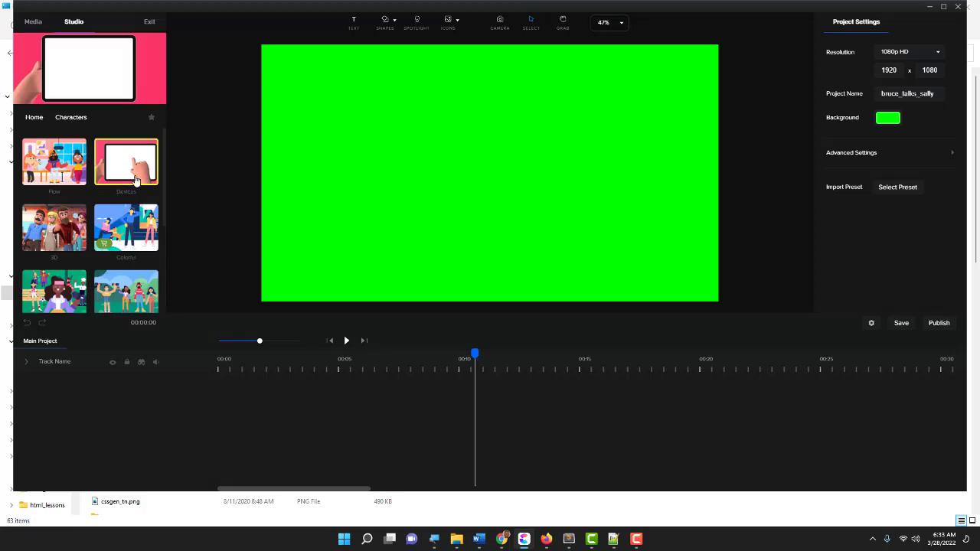
left_click(43, 234)
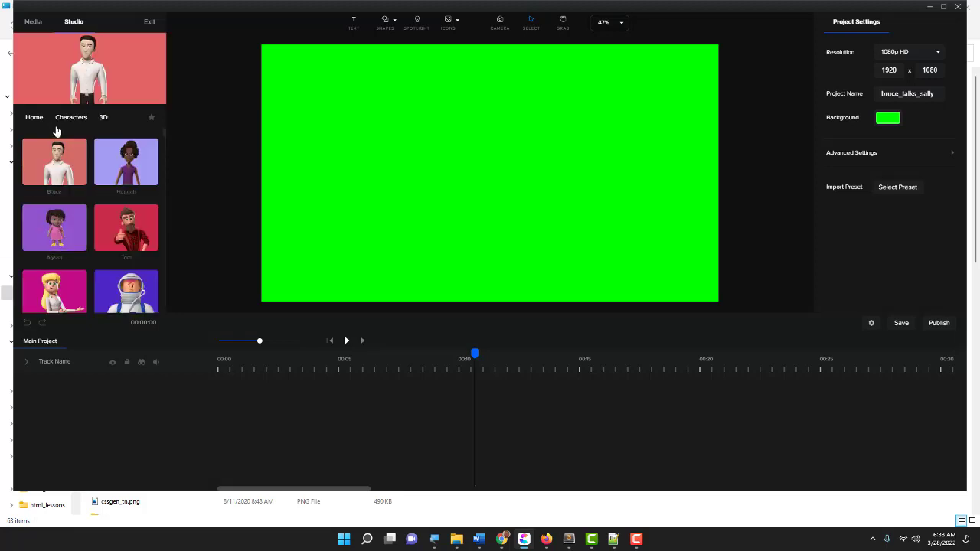
left_click_drag(56, 153, 355, 144)
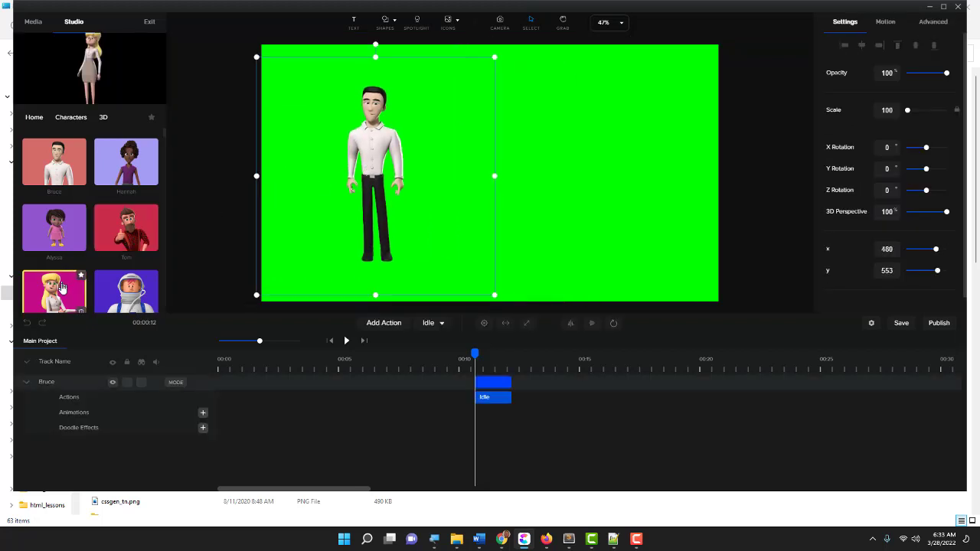
left_click_drag(53, 292, 577, 156)
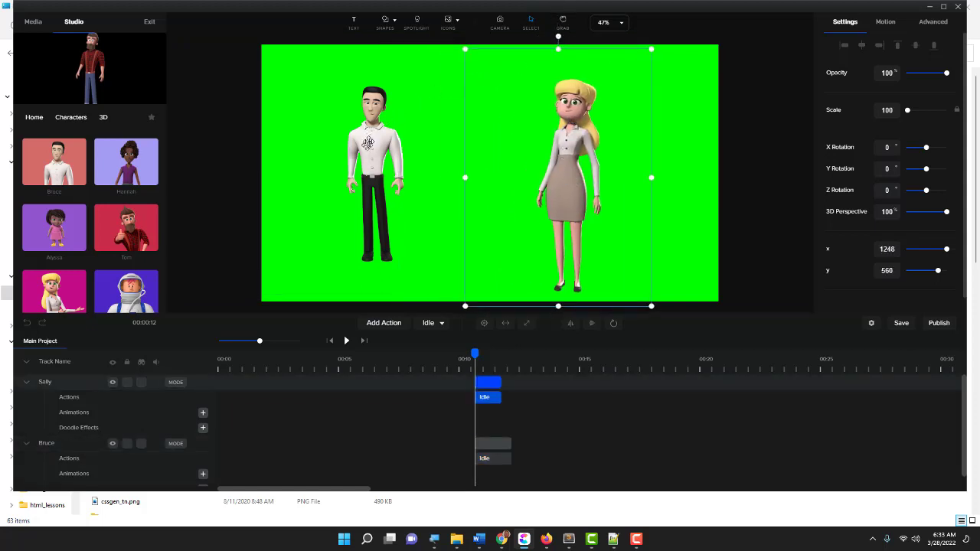
Step: Enlarge Bruce to a scale of 124, then position Bruce at about x 598, y 598 and Sally at about x 1342, y 536
left_click(368, 143)
left_click_drag(373, 86, 376, 40)
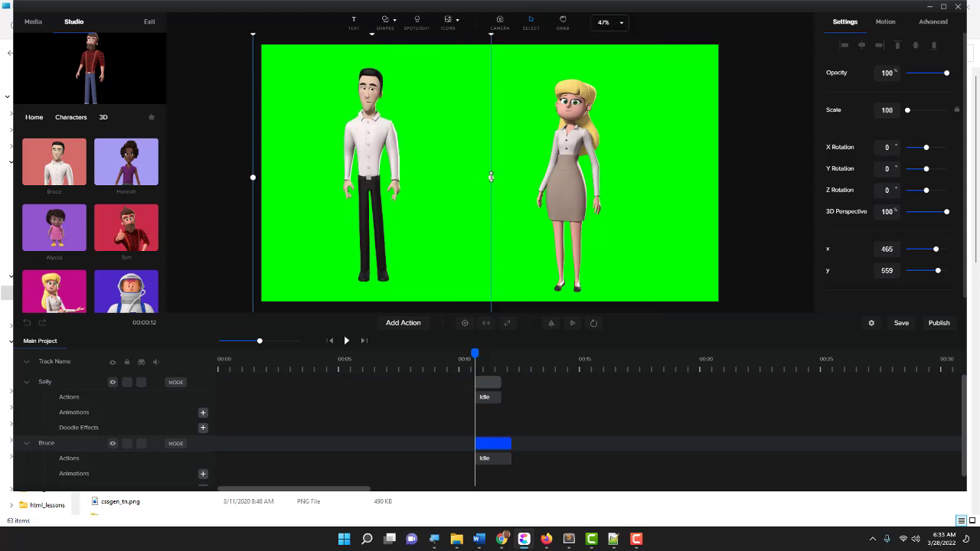
left_click_drag(491, 177, 549, 177)
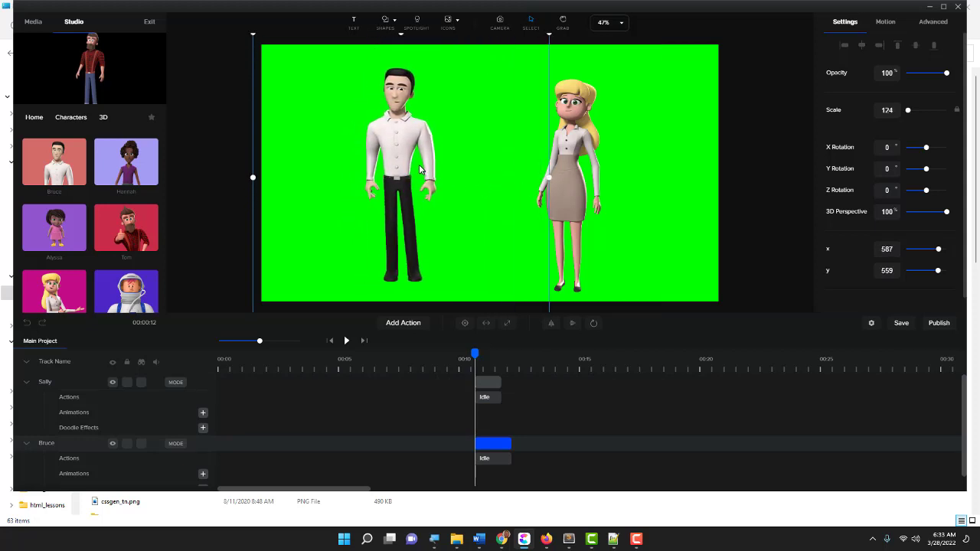
left_click_drag(420, 170, 422, 178)
left_click_drag(567, 194, 592, 190)
Step: Return the playhead to 00:00 and shift the Sally and Bruce clips to the start of the timeline
left_click_drag(475, 356, 211, 370)
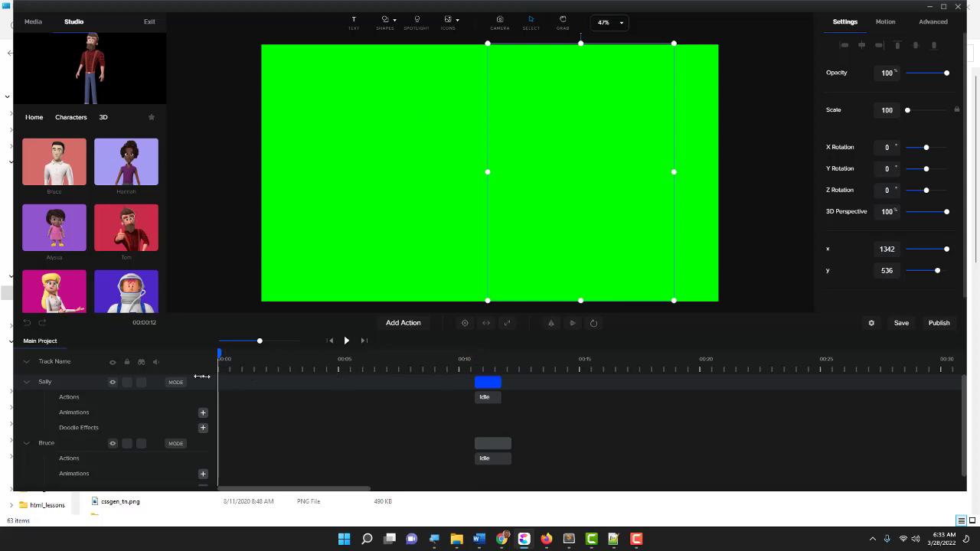
left_click_drag(490, 383, 223, 381)
left_click_drag(497, 443, 224, 442)
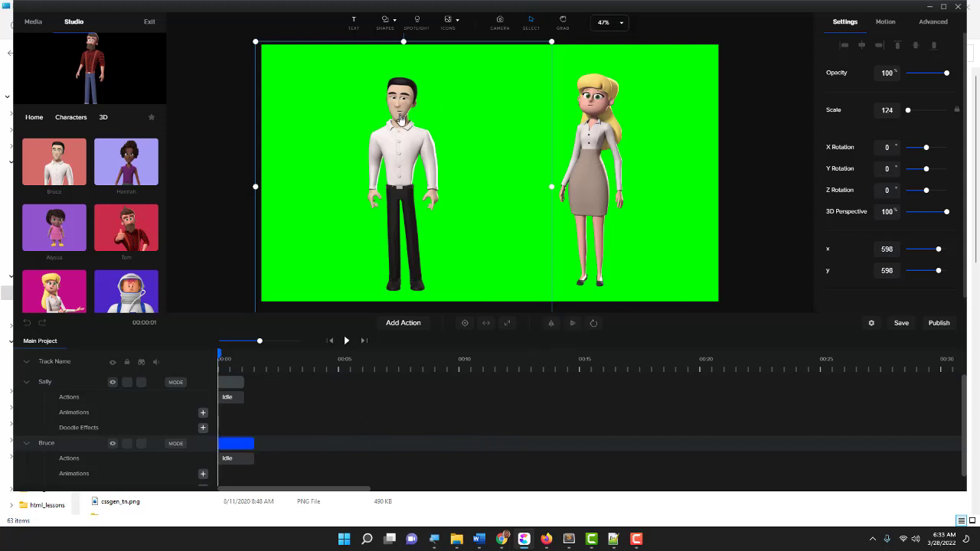
Step: Add a Talking action after the Idle action on Sally's track
left_click(235, 383)
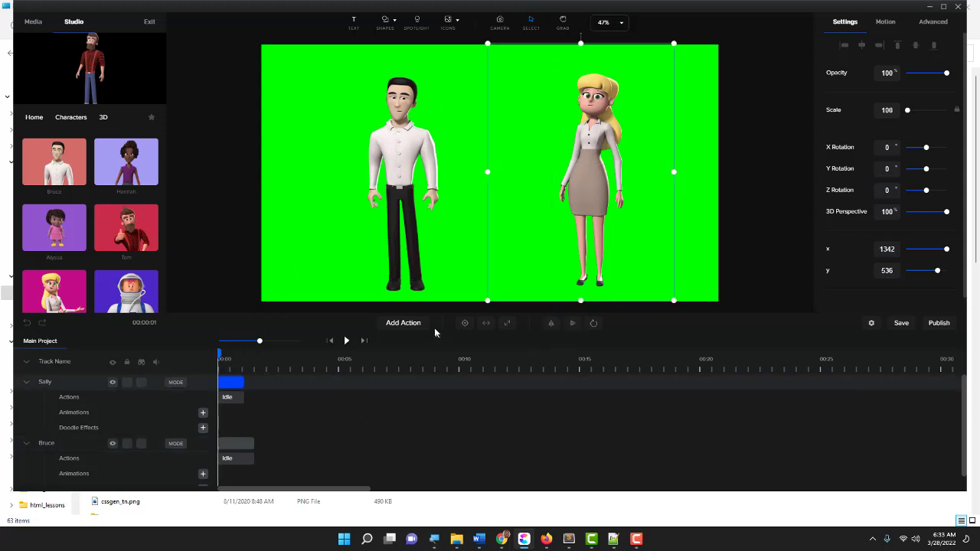
left_click(411, 330)
left_click(412, 329)
left_click(403, 325)
scroll(414, 266, "down", 4)
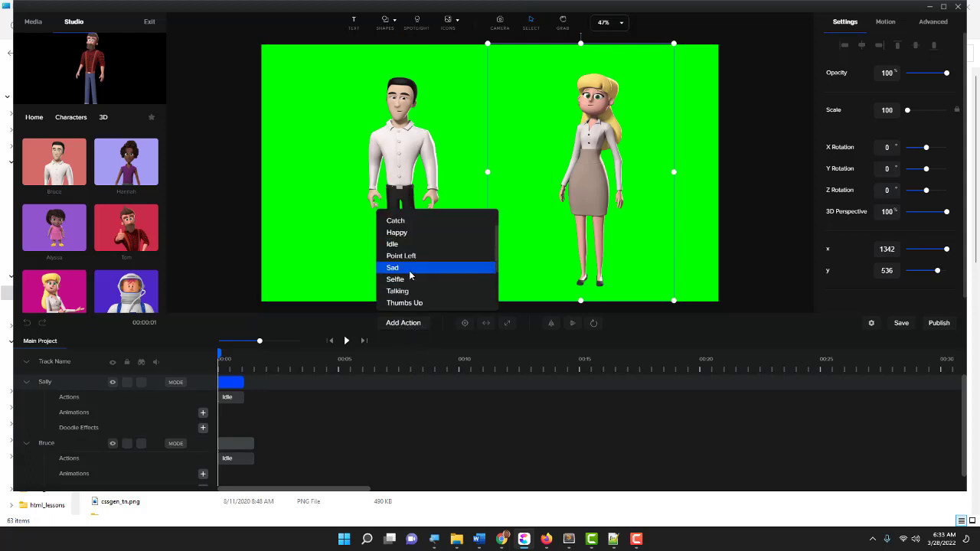
left_click(416, 264)
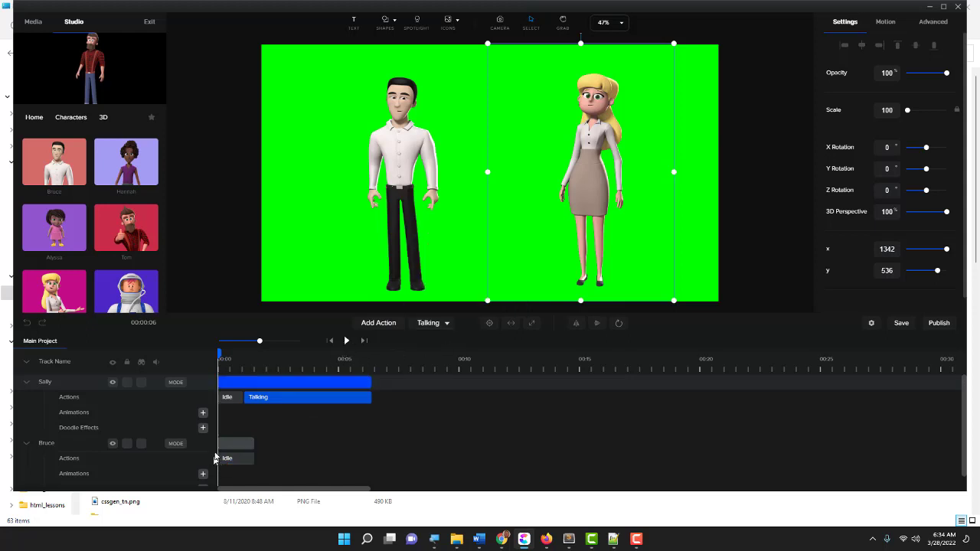
Step: Add a second Idle action to Bruce's track
left_click(230, 444)
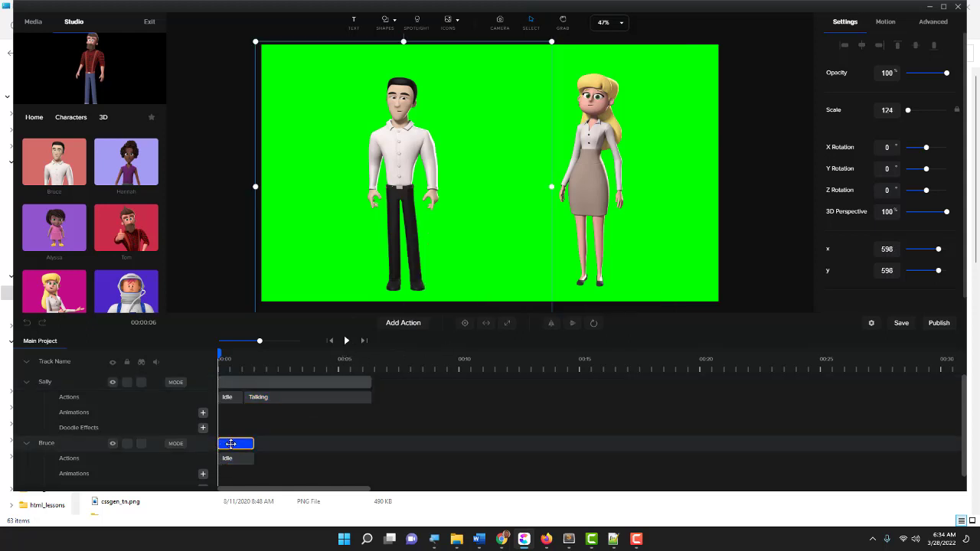
left_click(401, 324)
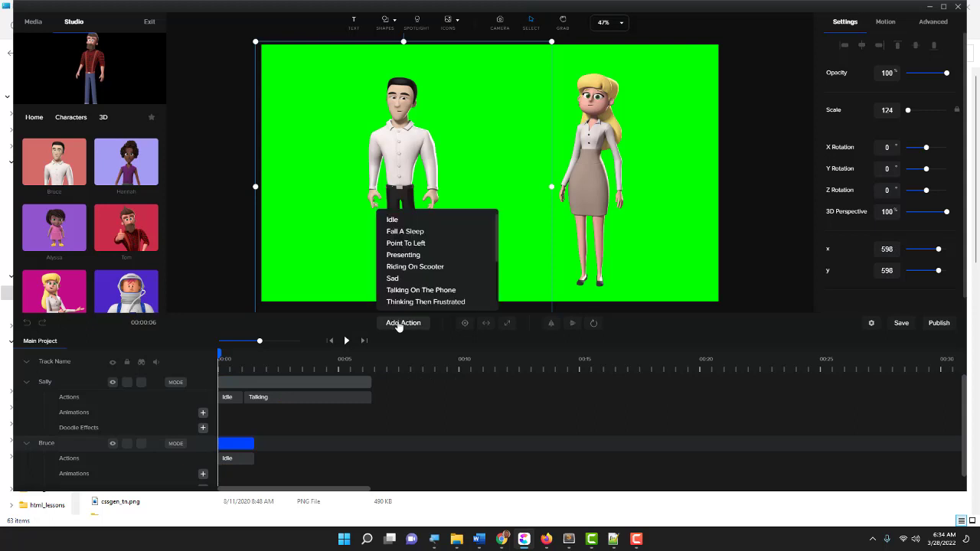
left_click(393, 220)
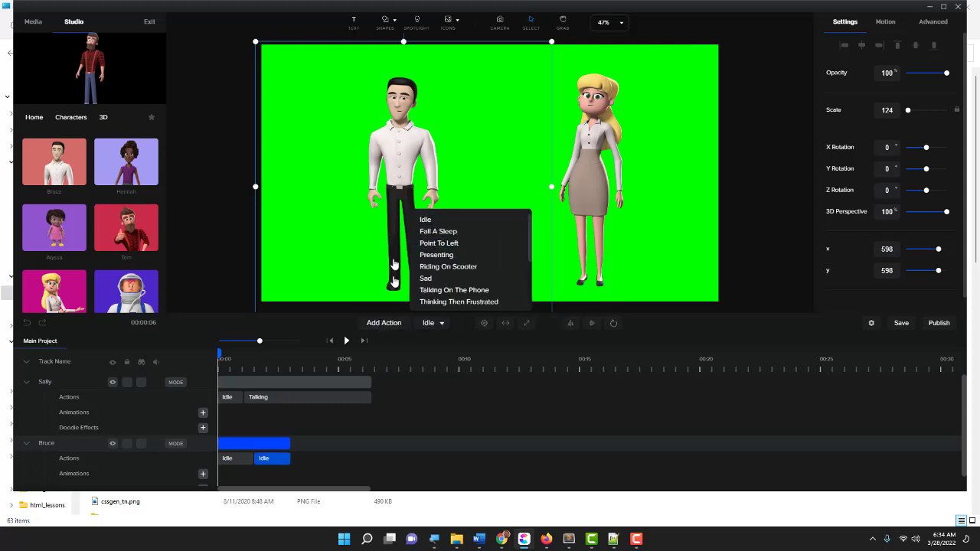
left_click(390, 298)
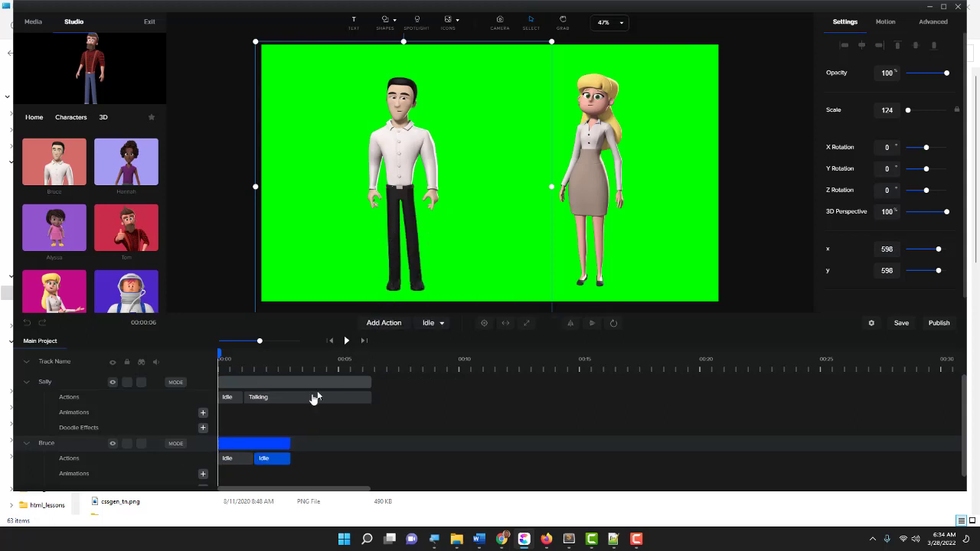
left_click(280, 444)
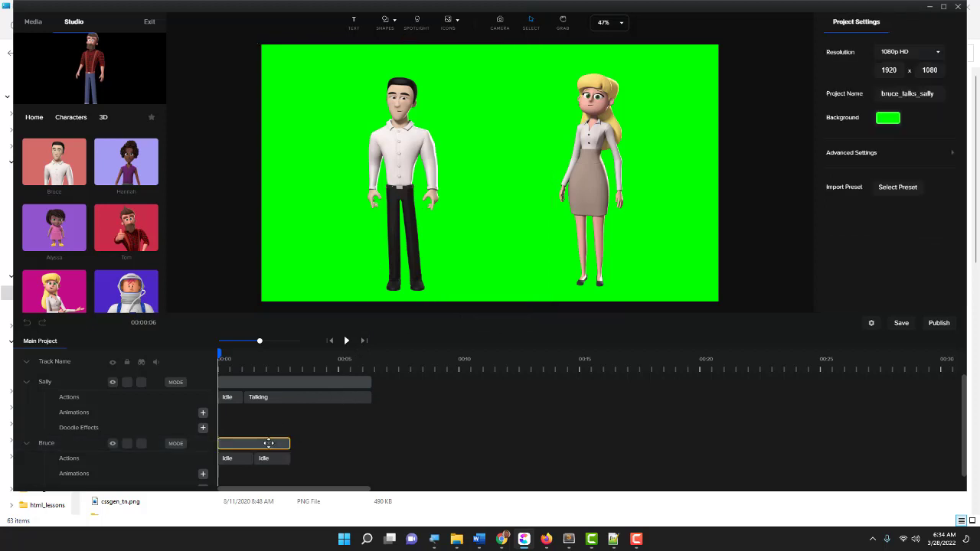
left_click(351, 397)
Step: Add two more Idle actions to Bruce's track so he waits while Sally talks
left_click(394, 322)
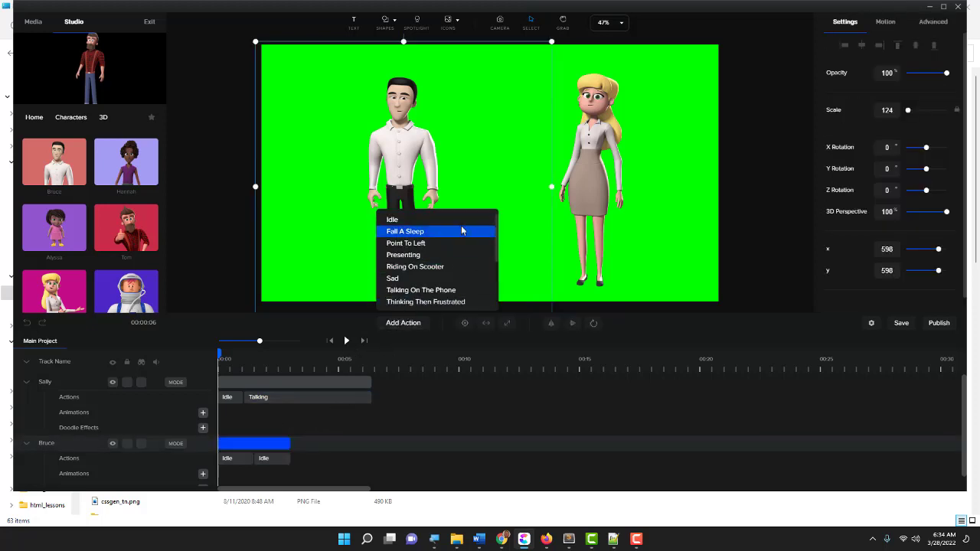
scroll(466, 241, "down", 2)
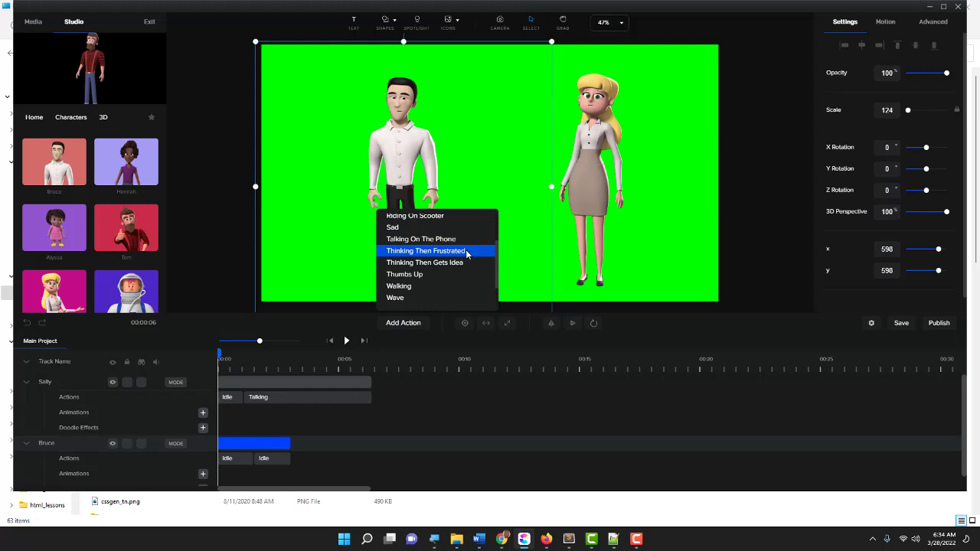
left_click(392, 296)
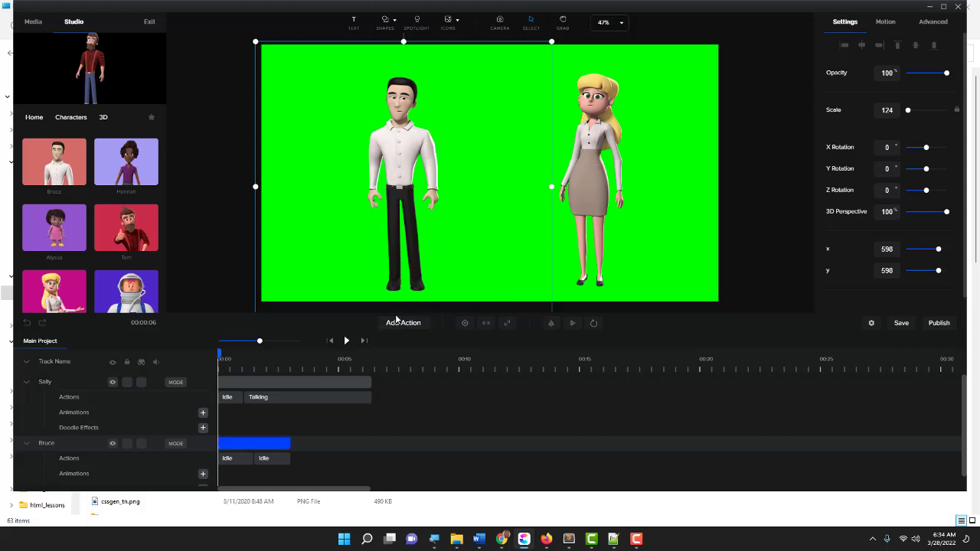
left_click(399, 322)
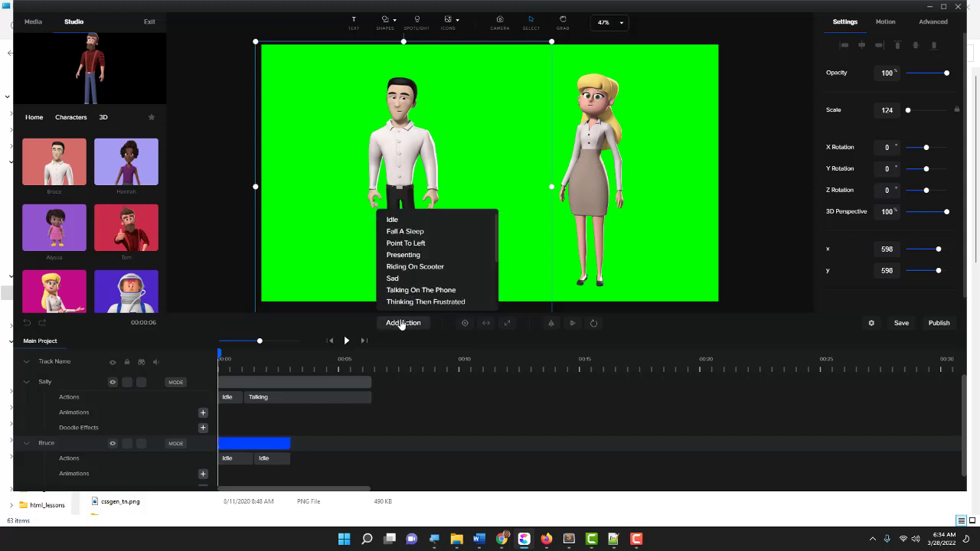
left_click(423, 220)
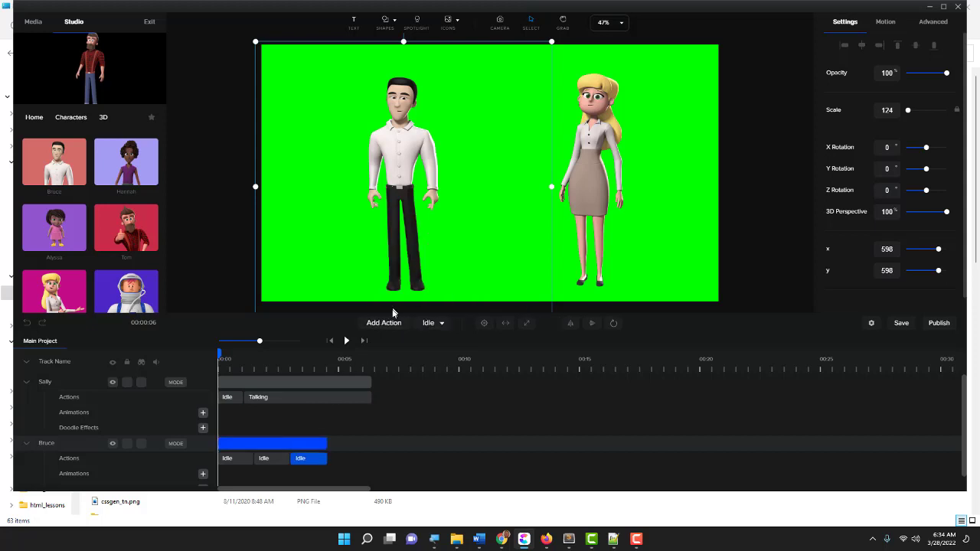
left_click(389, 323)
left_click(391, 220)
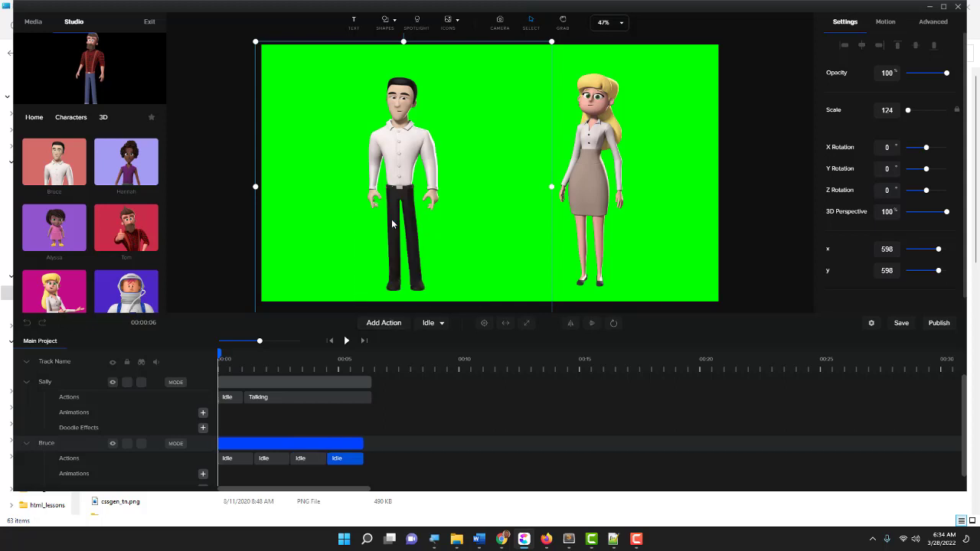
Step: Add two Idle actions after the Talking action on Sally's track
left_click(366, 384)
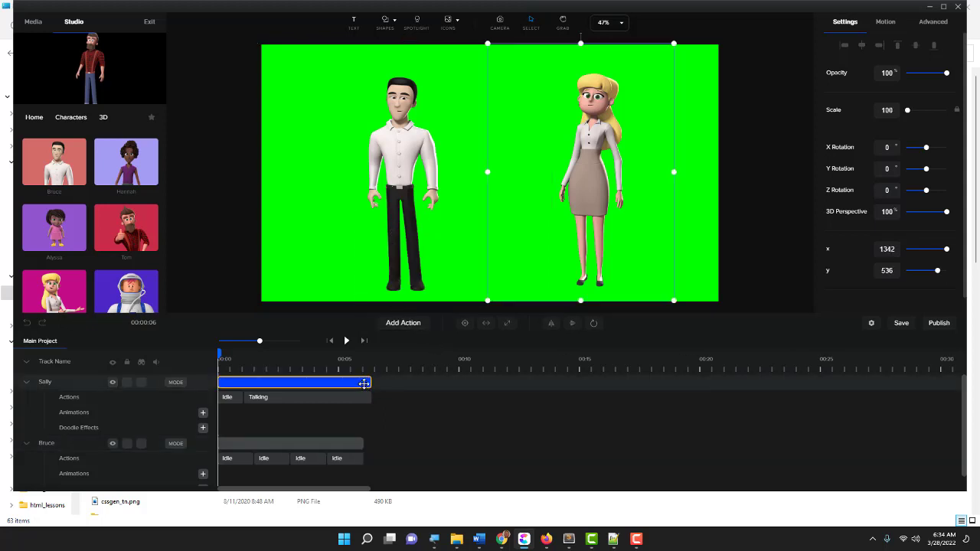
left_click(406, 323)
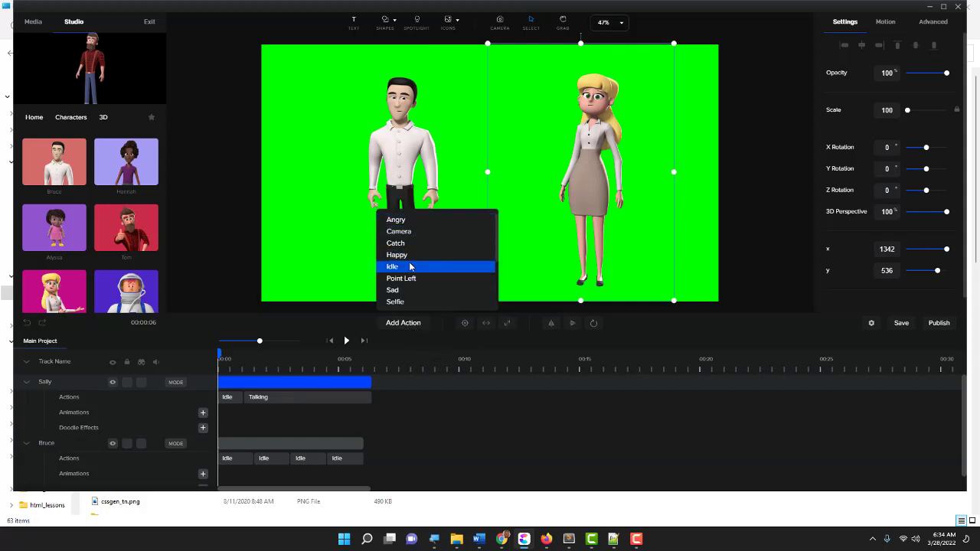
left_click(411, 266)
left_click(363, 367)
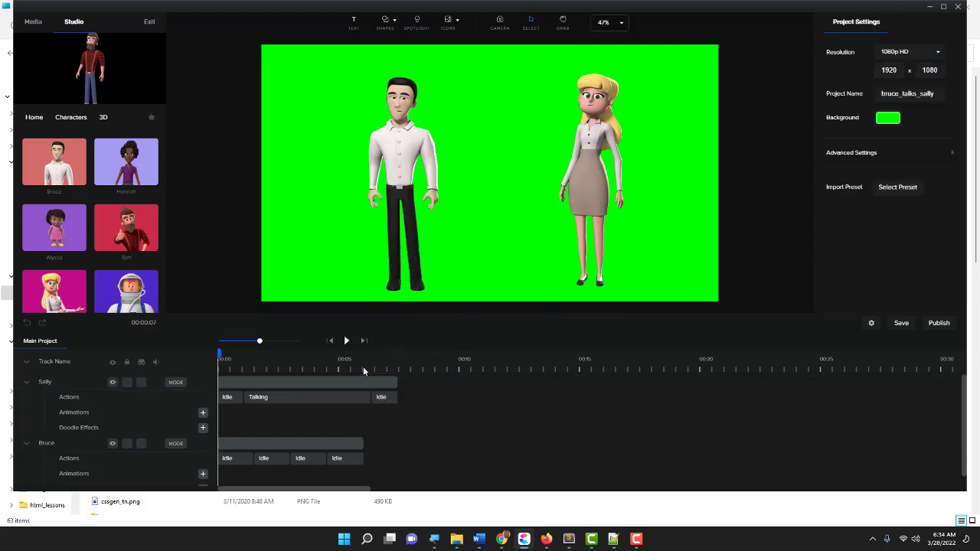
left_click(366, 380)
left_click(403, 323)
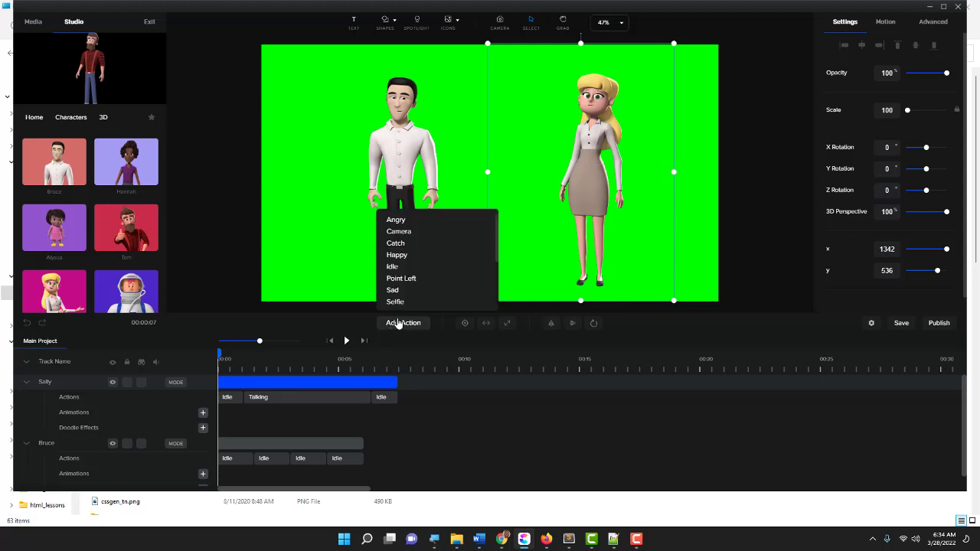
left_click(422, 267)
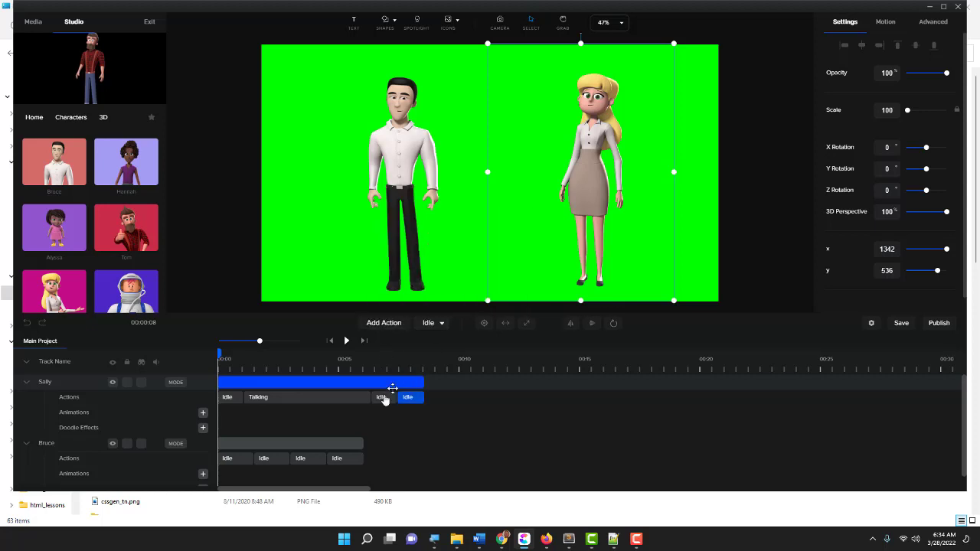
Step: Add a Presenting action after the last Idle action on Bruce's track
left_click(346, 442)
left_click(417, 324)
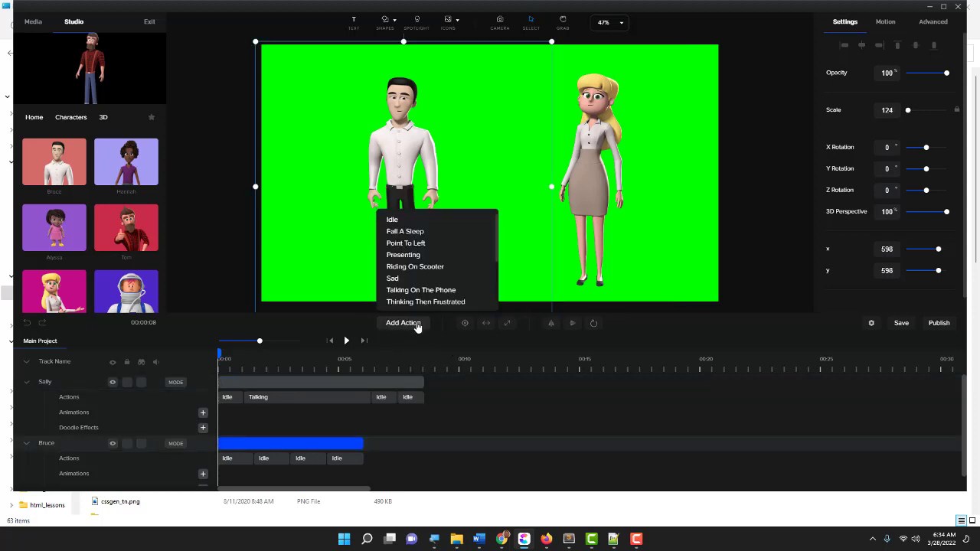
left_click(434, 255)
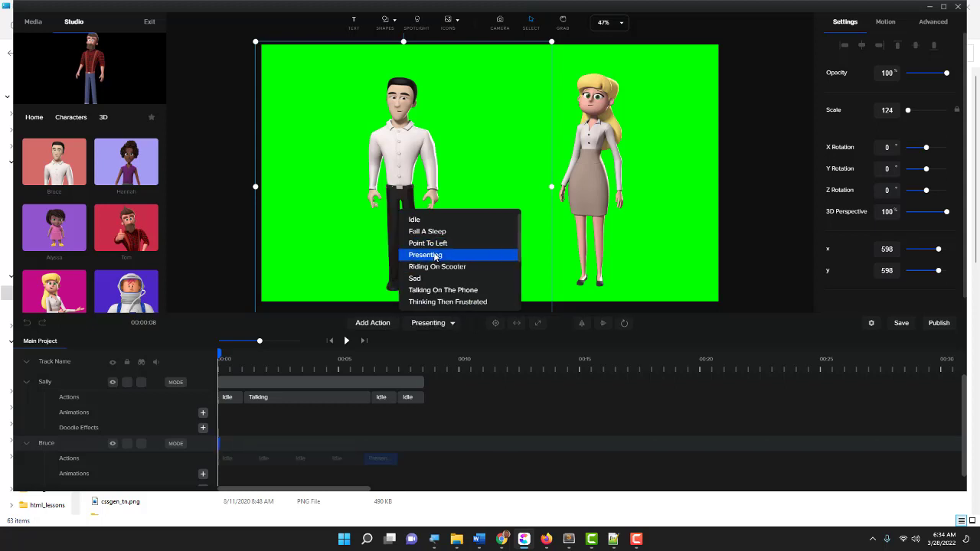
Step: Try to add another Idle action to Sally's track
left_click(409, 381)
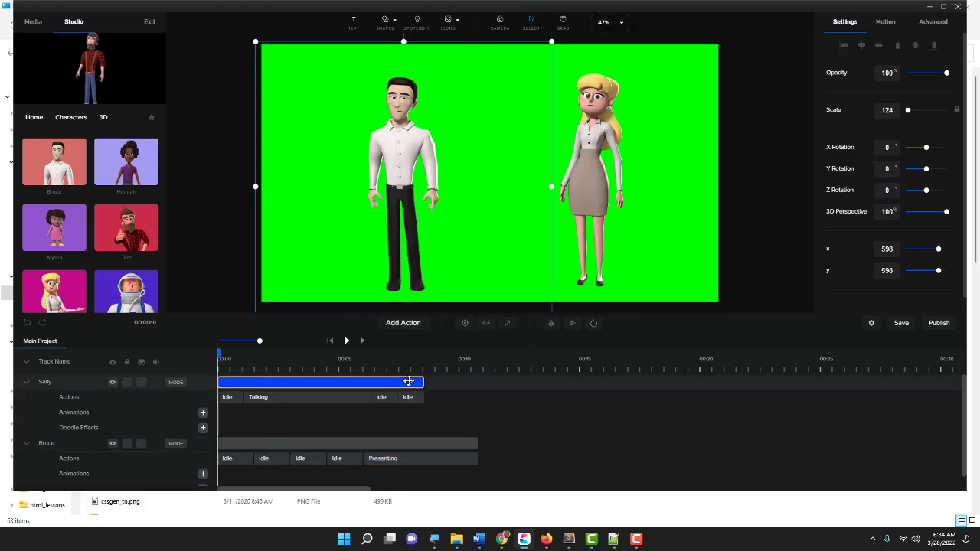
left_click(410, 324)
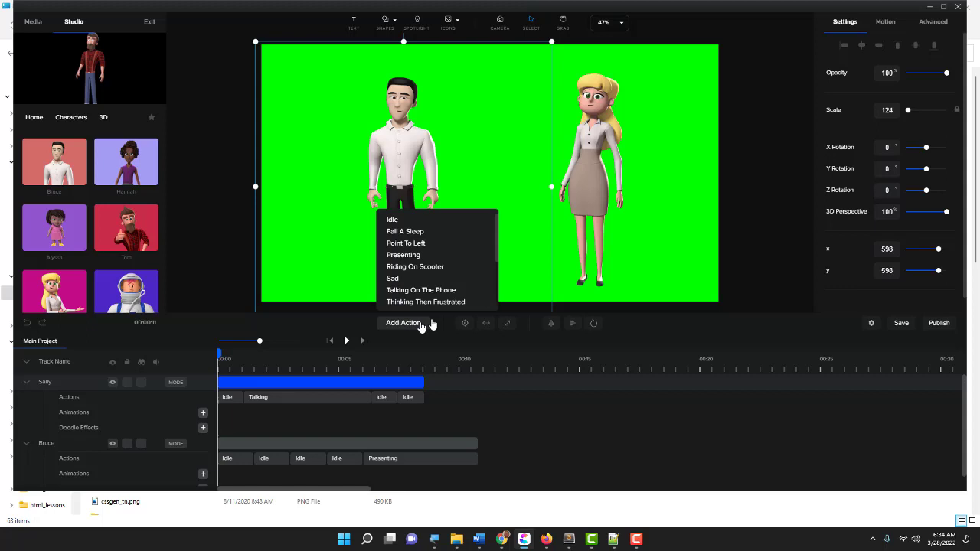
left_click(417, 220)
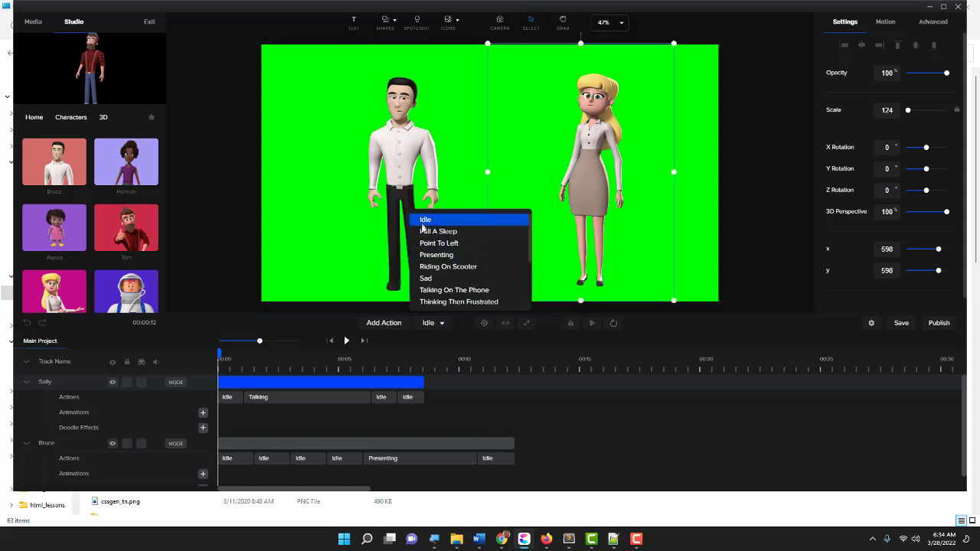
left_click(426, 317)
Step: Add two more Idle actions to the end of Sally's track and play back the animation
left_click(396, 383)
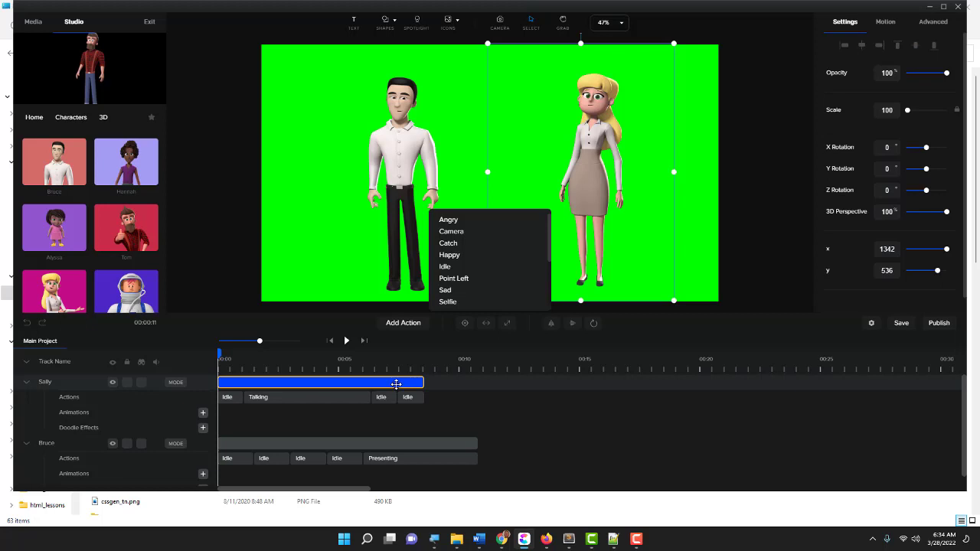
left_click(406, 321)
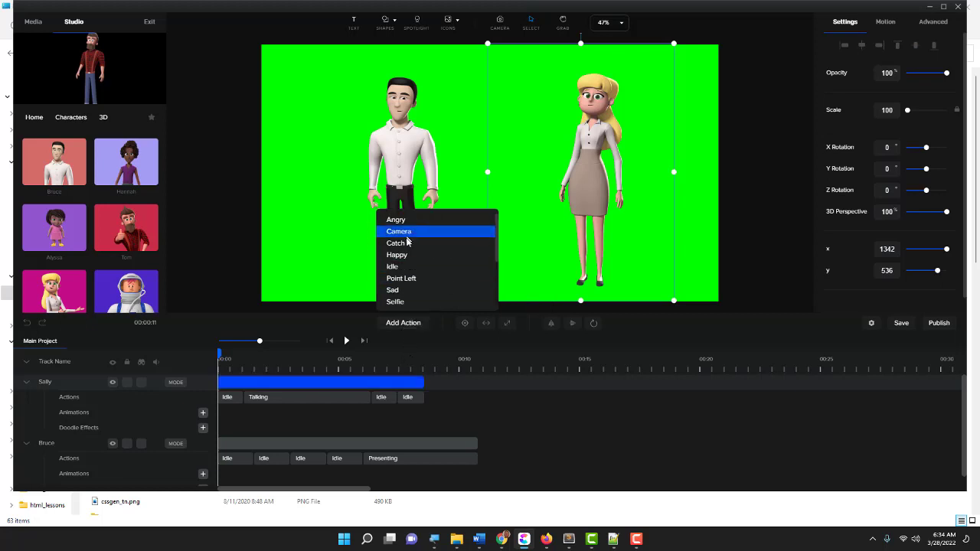
left_click(406, 266)
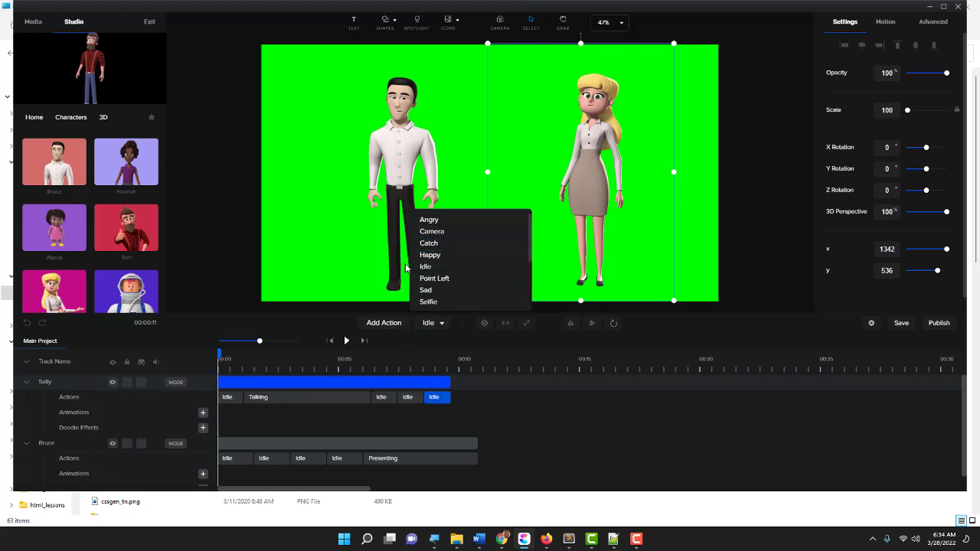
left_click(395, 325)
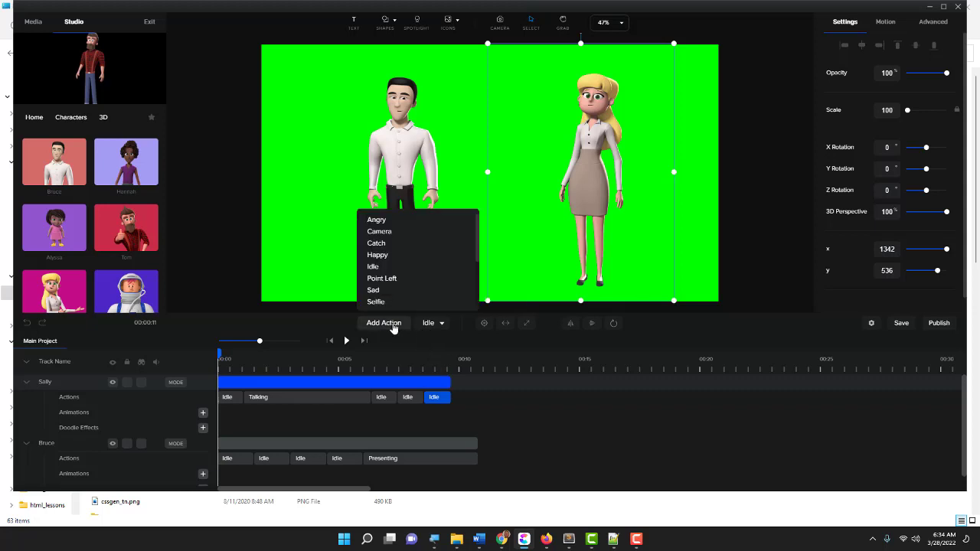
left_click(398, 267)
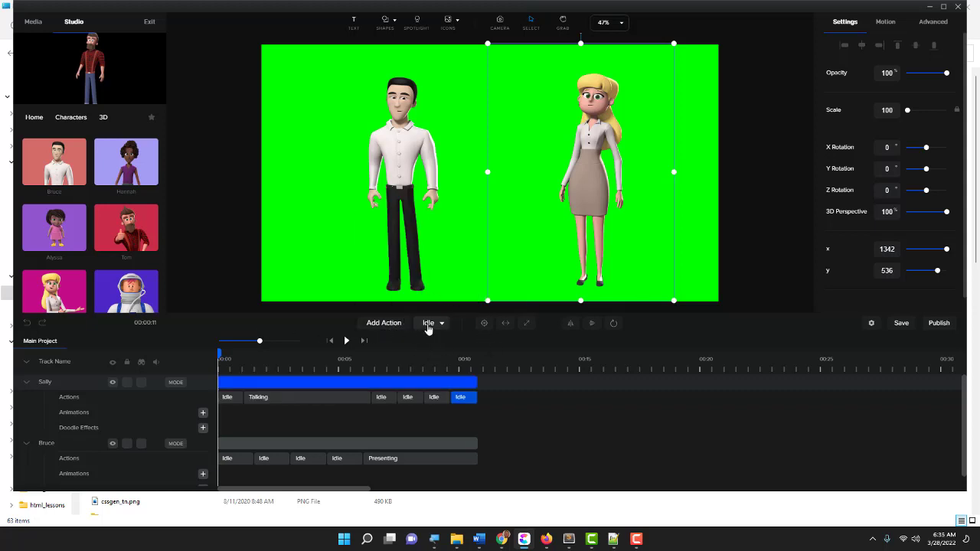
left_click(346, 342)
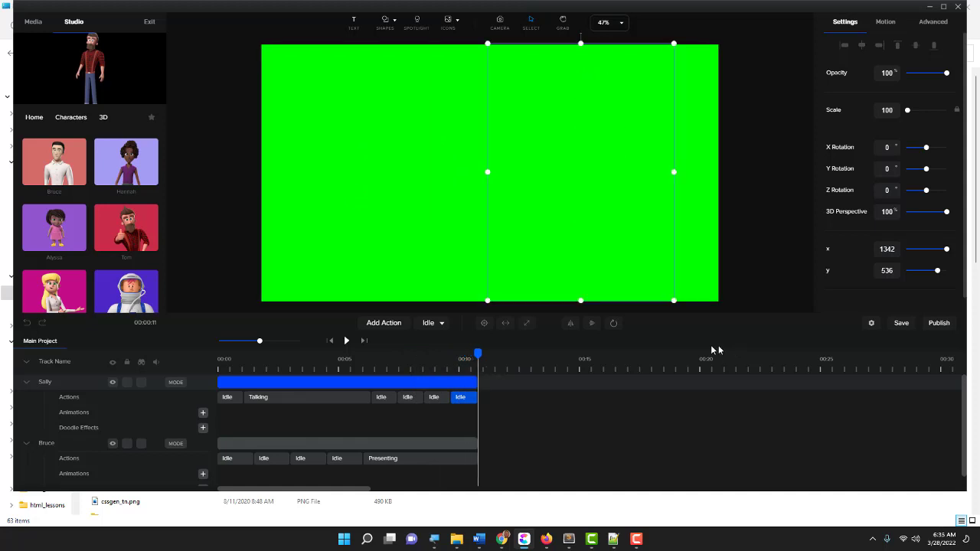
Step: Add a Talking action after the last Idle action on Sally's track
left_click(459, 380)
left_click(404, 323)
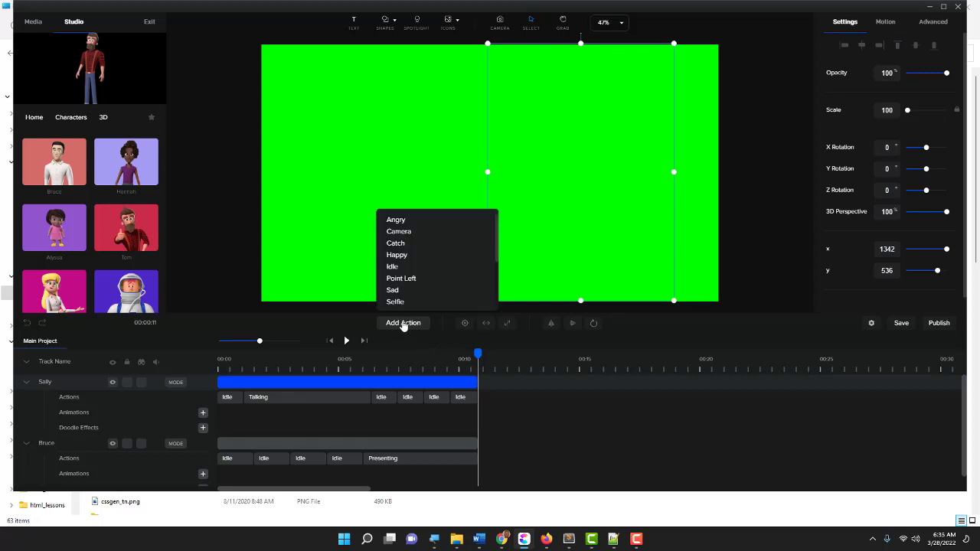
left_click(419, 182)
left_click(412, 326)
scroll(403, 267, "down", 3)
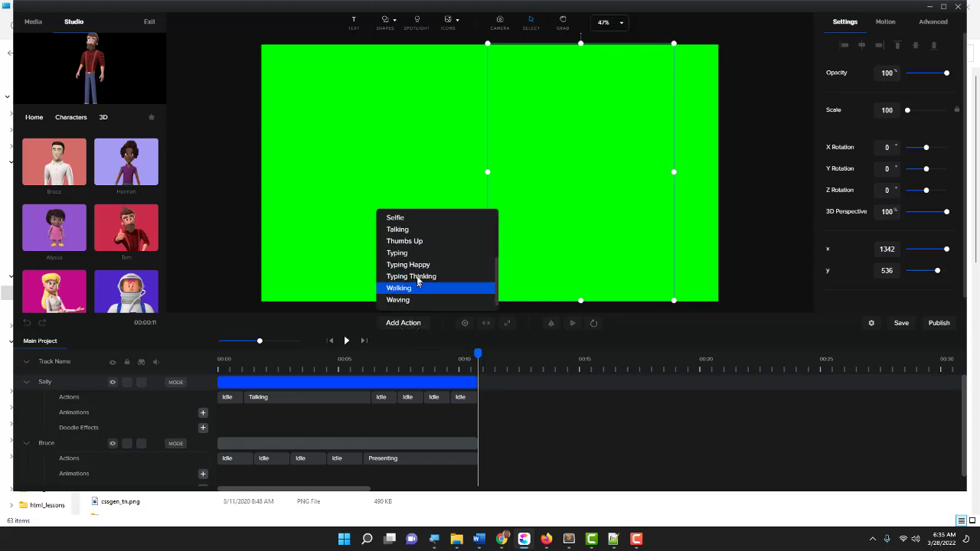
left_click(398, 229)
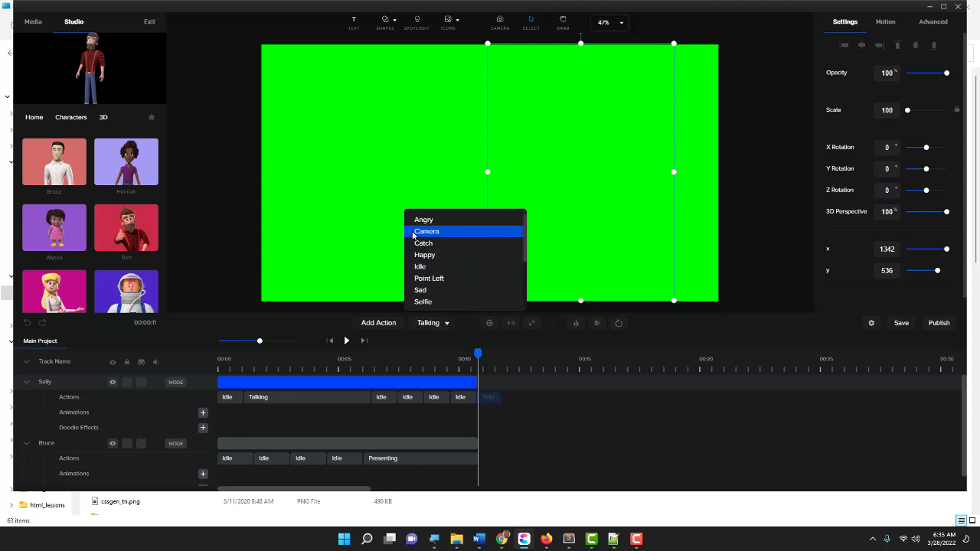
left_click(484, 311)
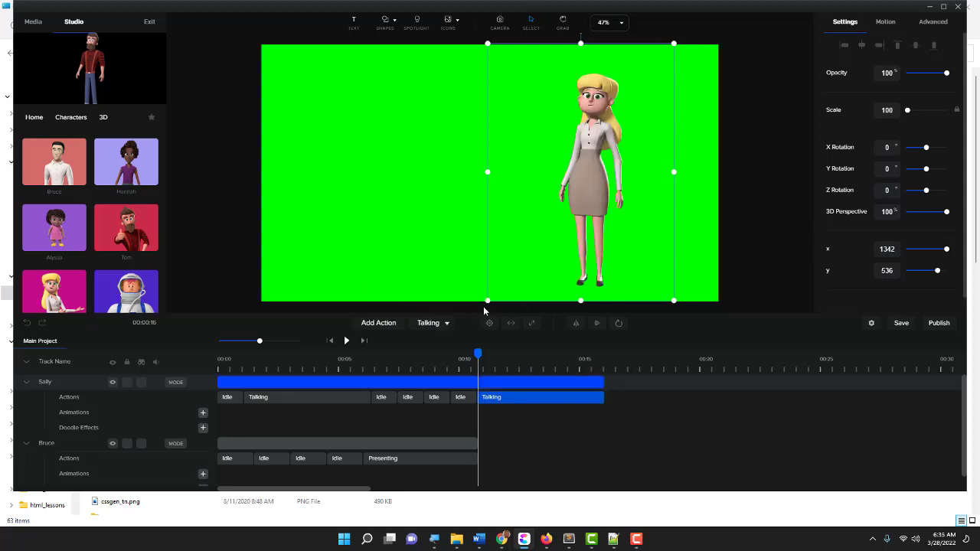
Step: Try to add an Idle action after the Presenting action on Bruce's track
left_click(441, 443)
left_click(403, 323)
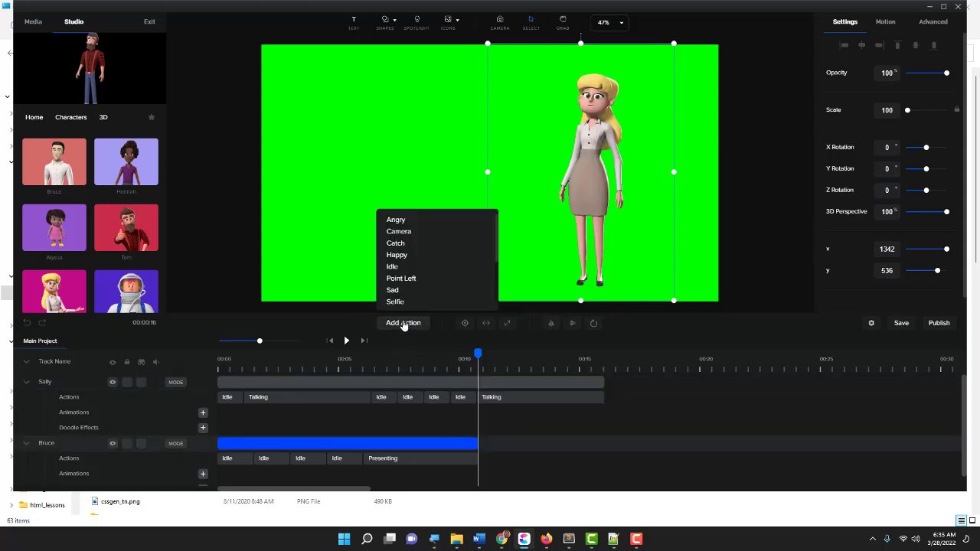
left_click(406, 267)
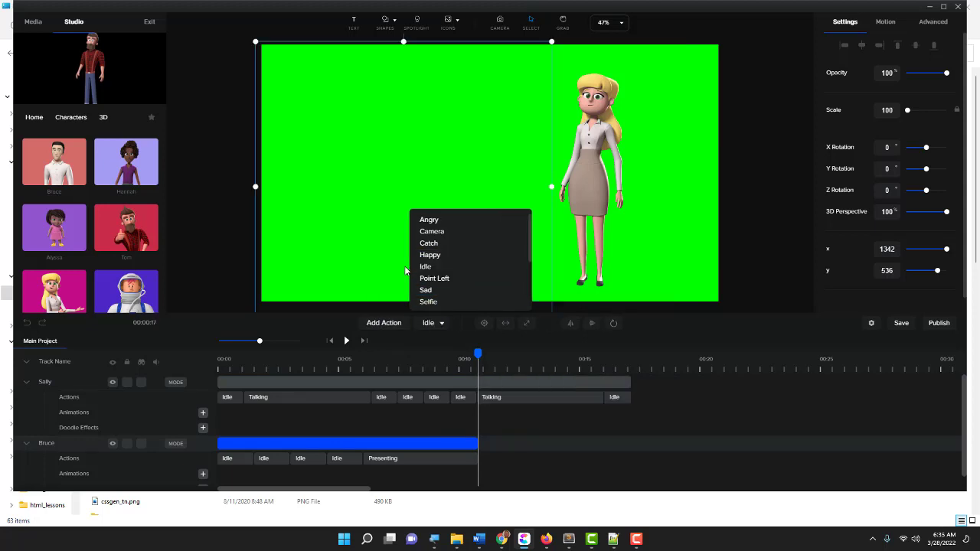
left_click(406, 277)
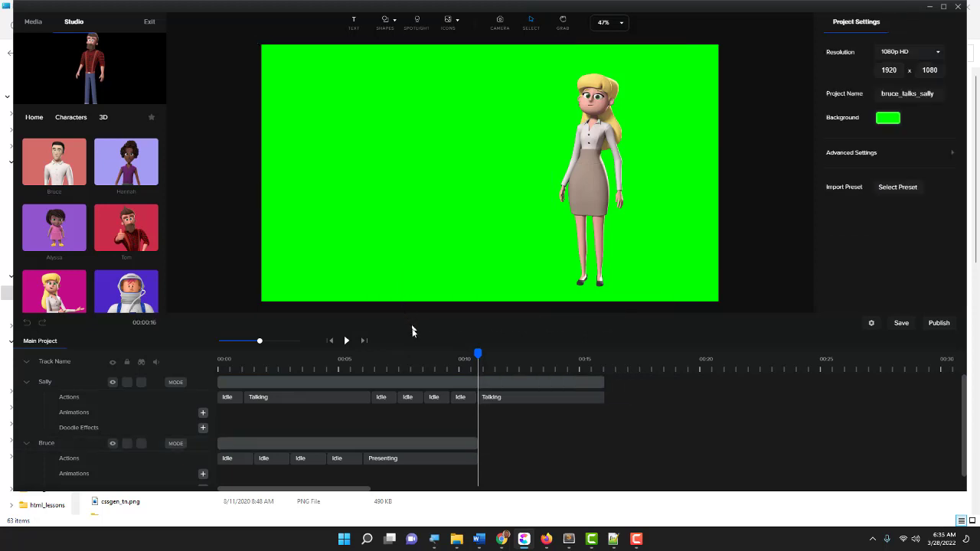
Step: Add three Idle actions after the Presenting action on Bruce's track
left_click(430, 442)
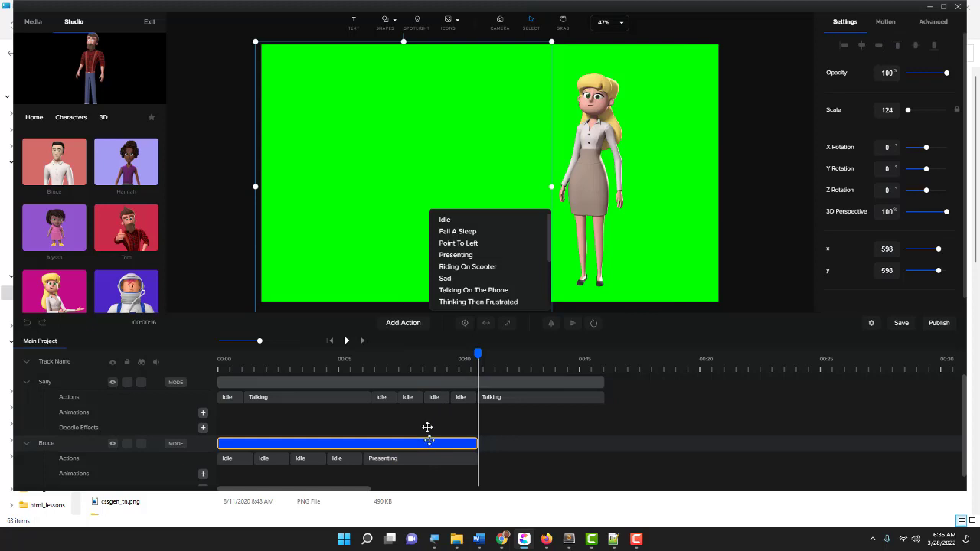
left_click(394, 323)
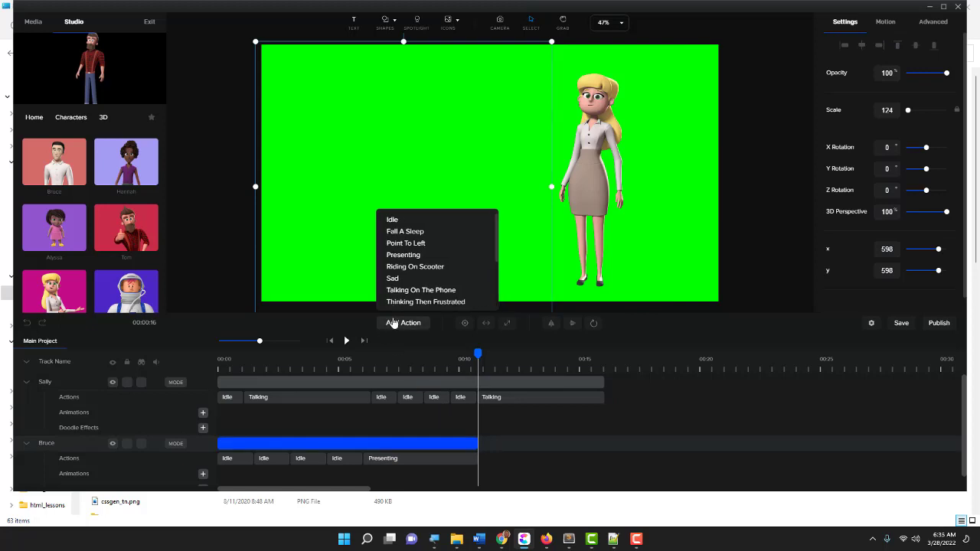
left_click(428, 220)
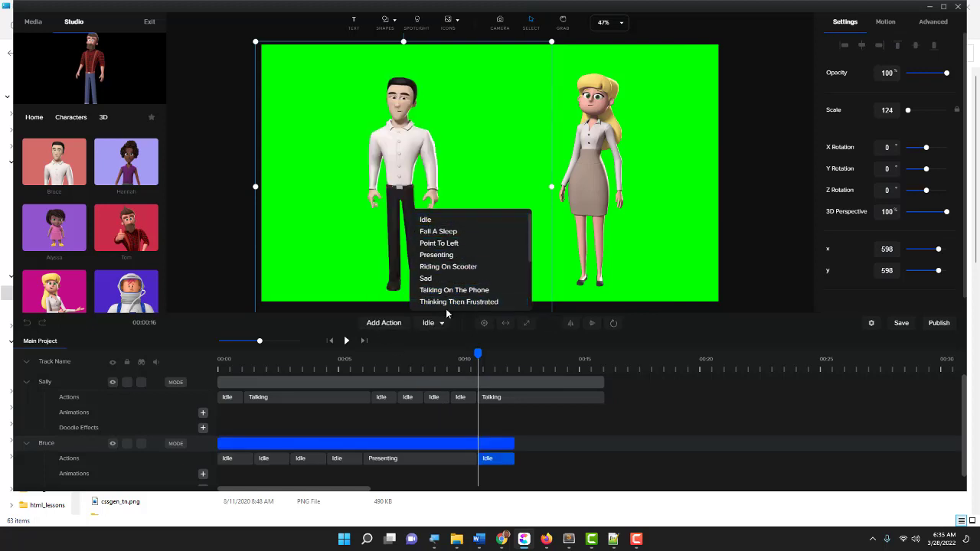
left_click(389, 323)
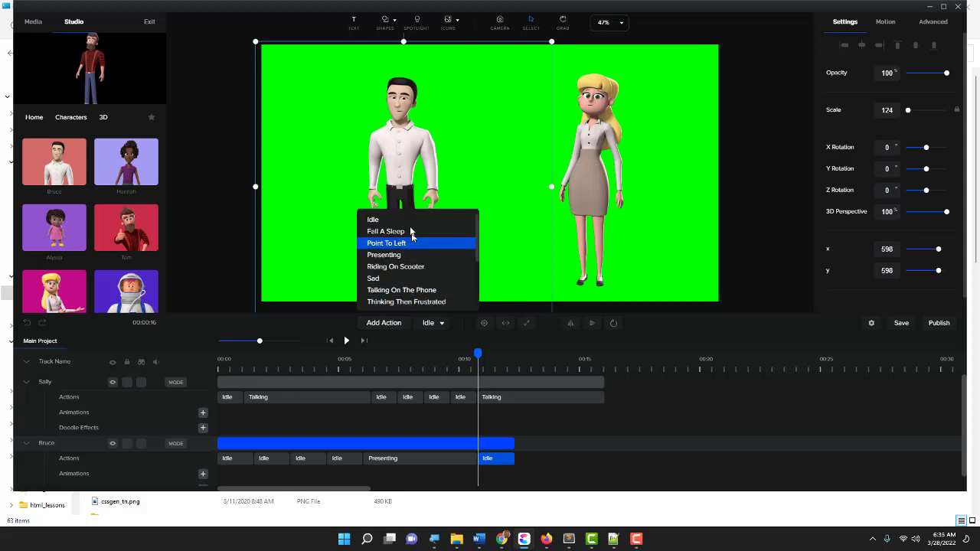
left_click(410, 222)
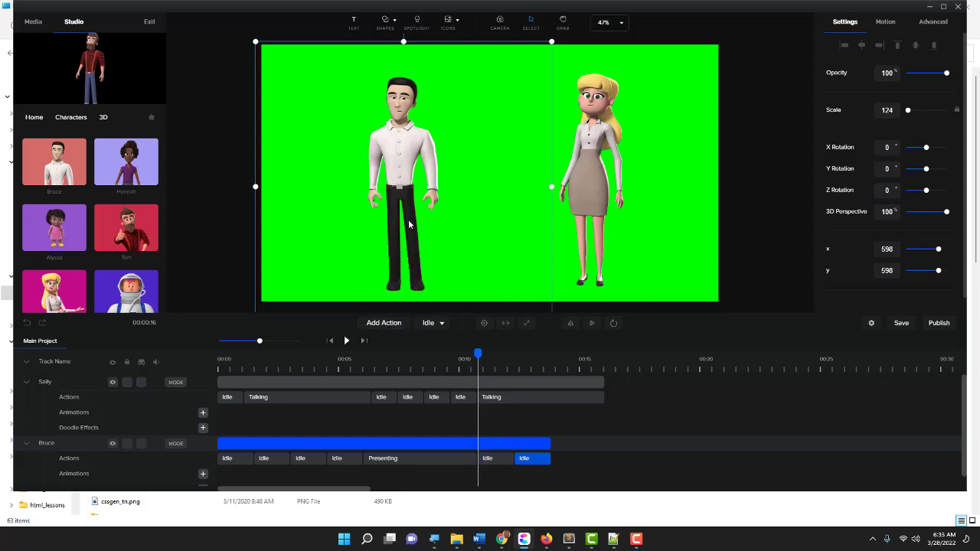
left_click(393, 323)
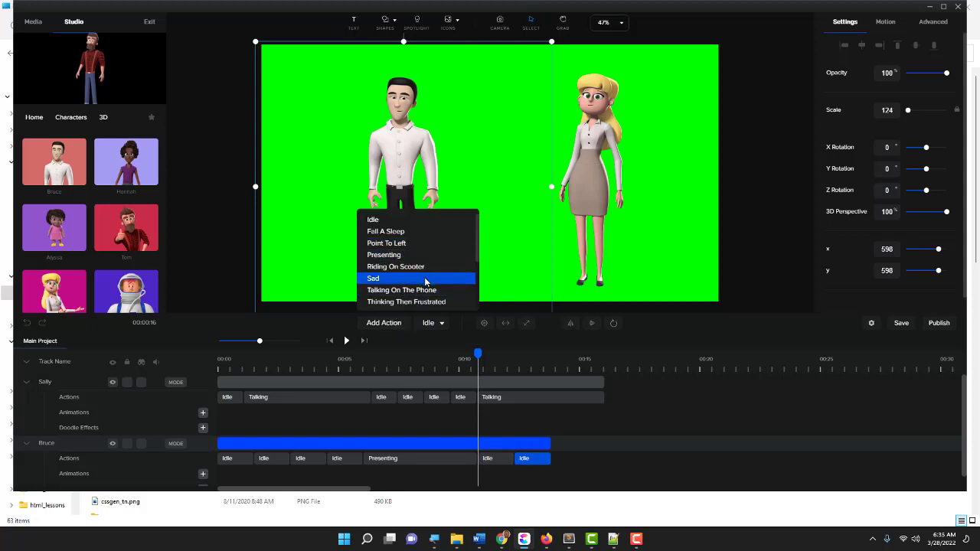
scroll(426, 280, "down", 2)
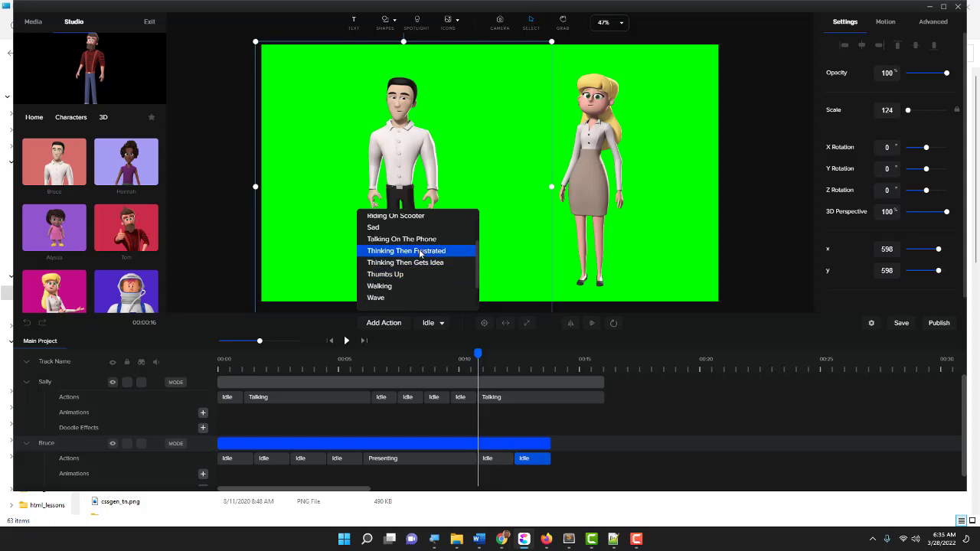
scroll(410, 248, "up", 2)
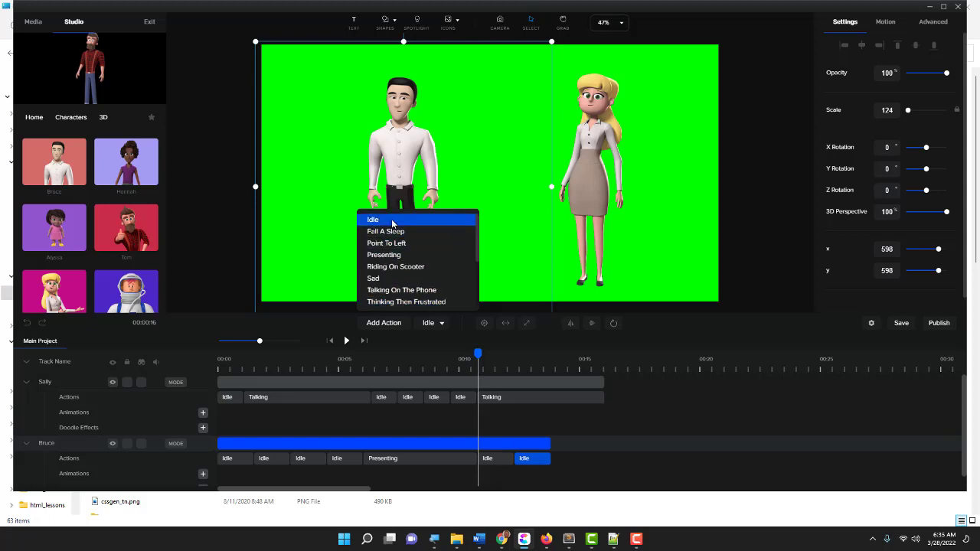
left_click(393, 223)
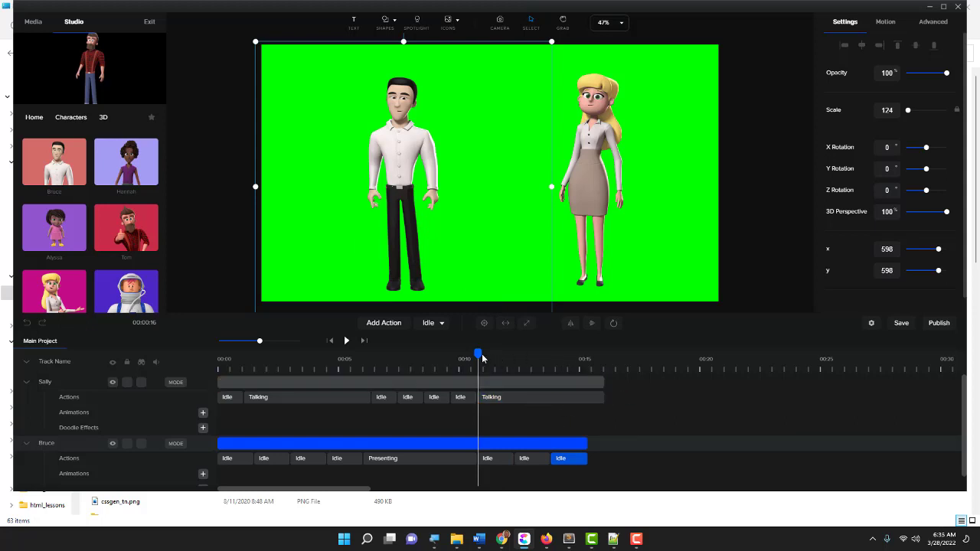
Step: Move the playhead to the end of Bruce's track and add a Thinking Then Frustrated action there
left_click_drag(478, 353, 589, 350)
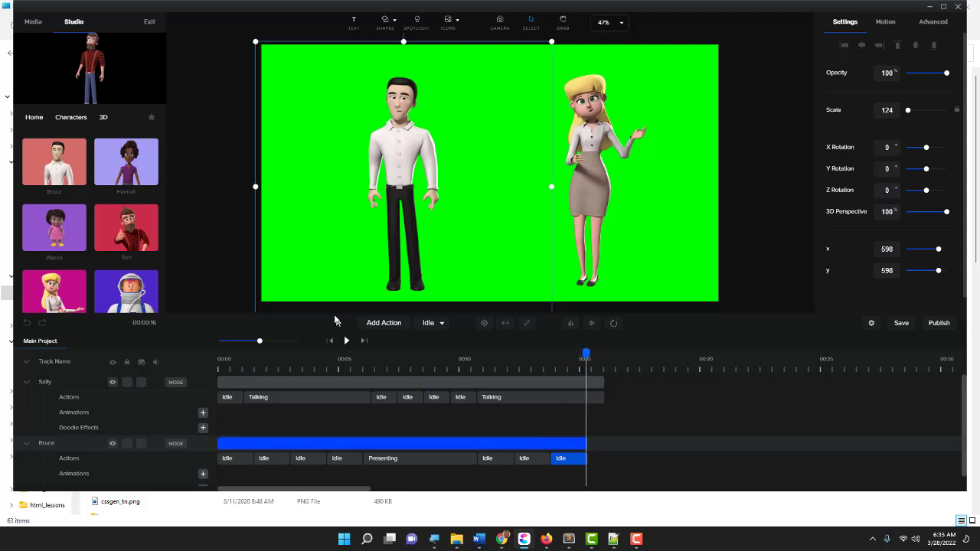
left_click(382, 323)
scroll(409, 259, "down", 2)
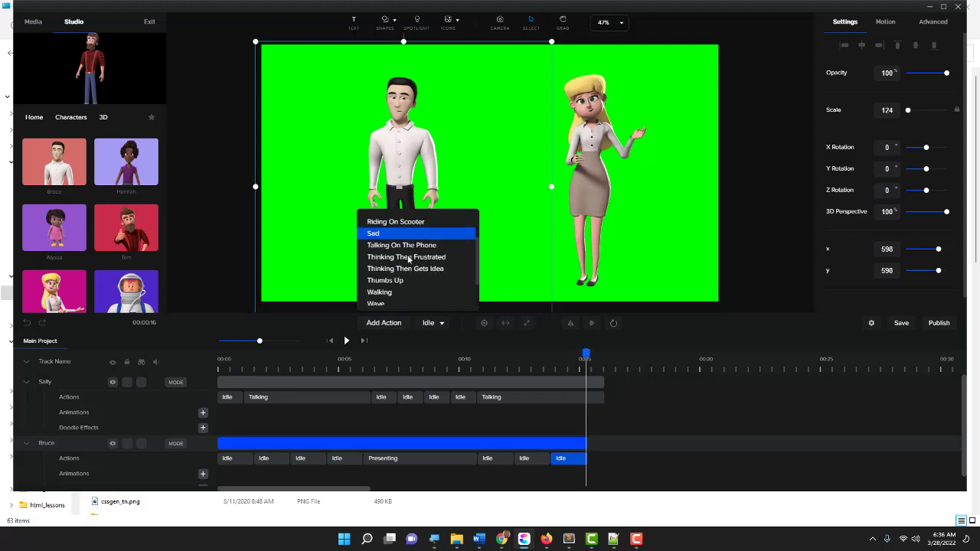
scroll(409, 259, "down", 1)
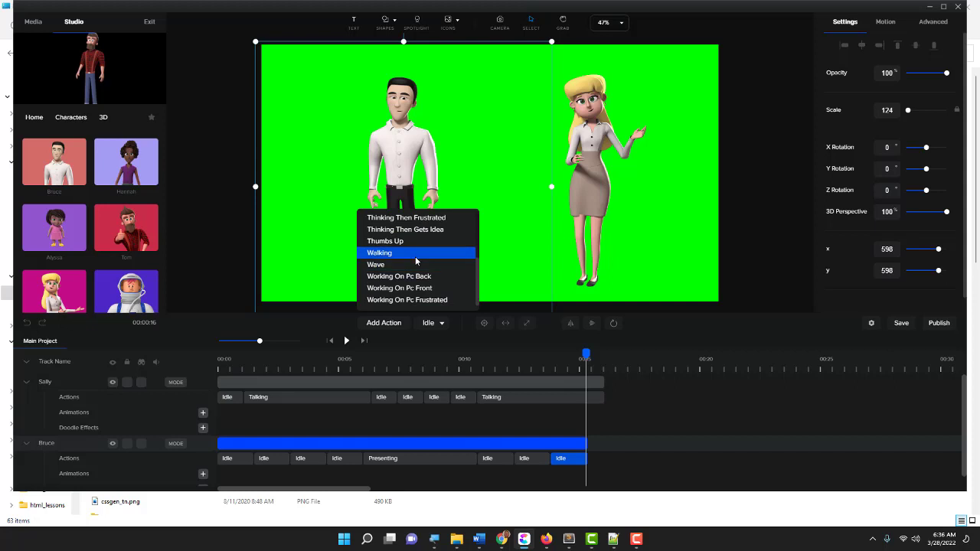
left_click(420, 219)
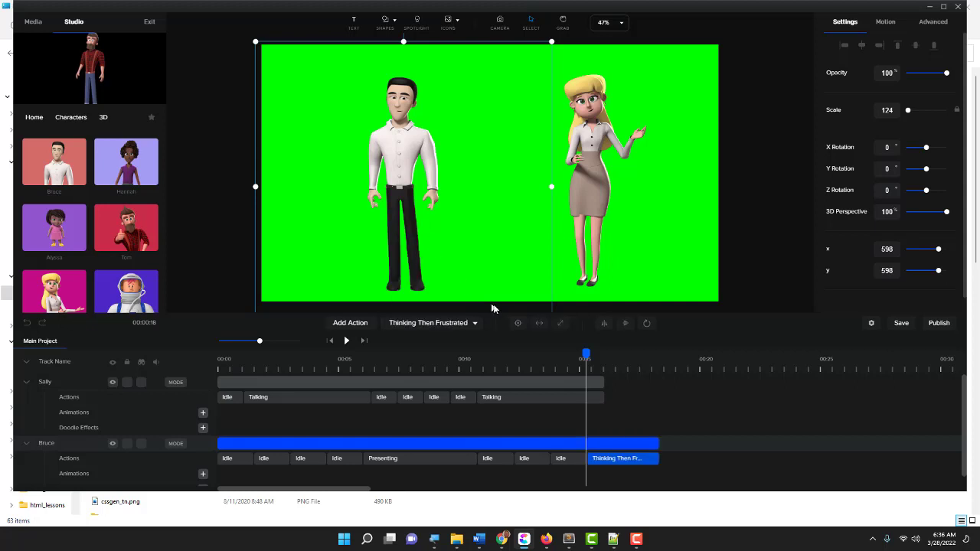
Step: Add two Idle actions after the second Talking action on Sally's track
left_click(560, 381)
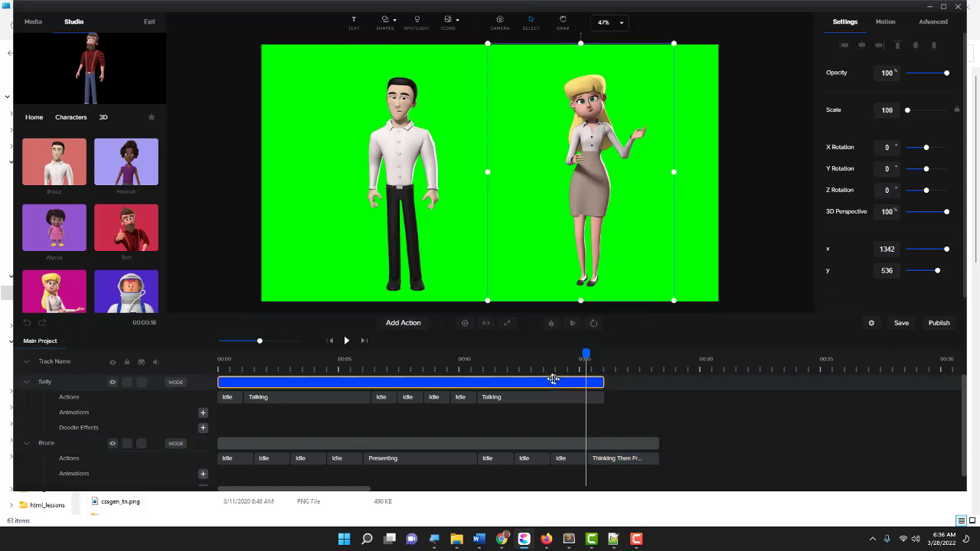
left_click(410, 322)
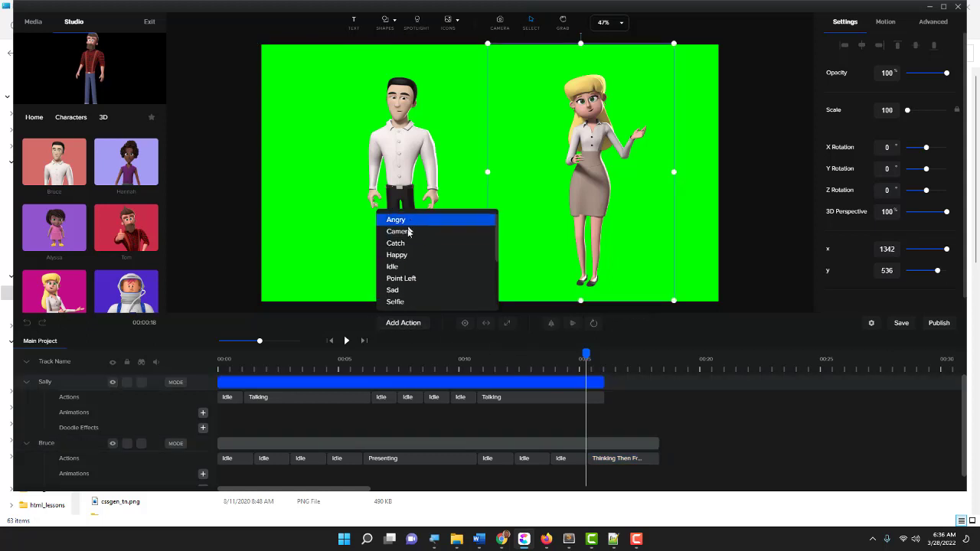
left_click(396, 268)
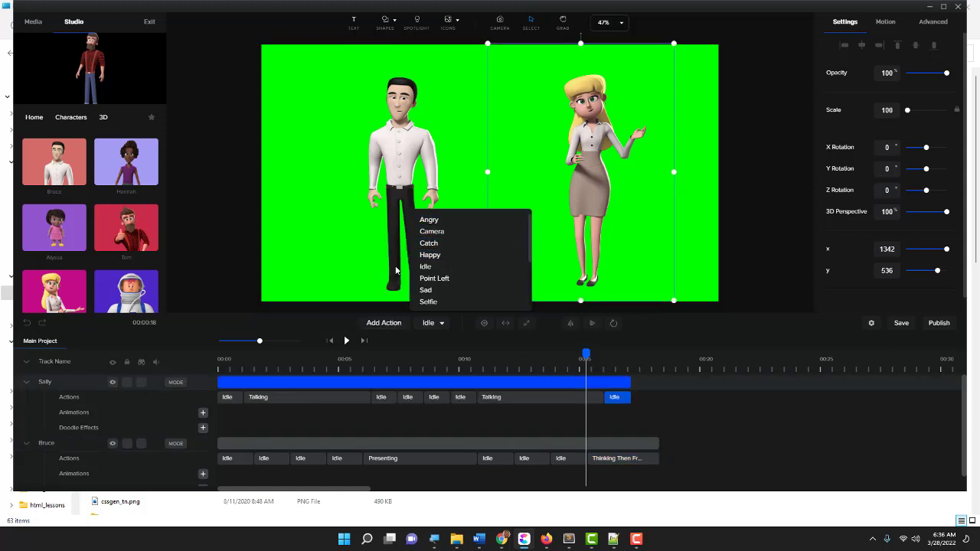
left_click(387, 325)
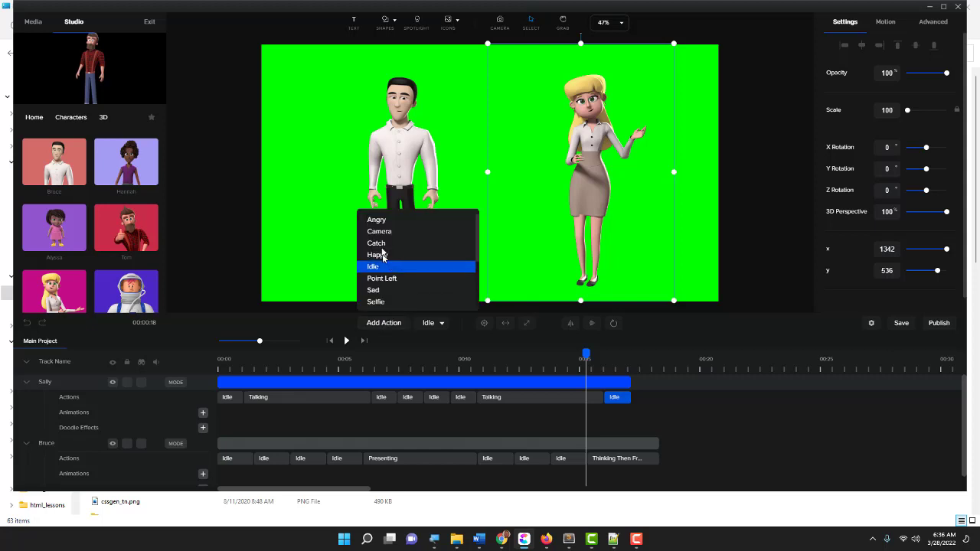
left_click(383, 267)
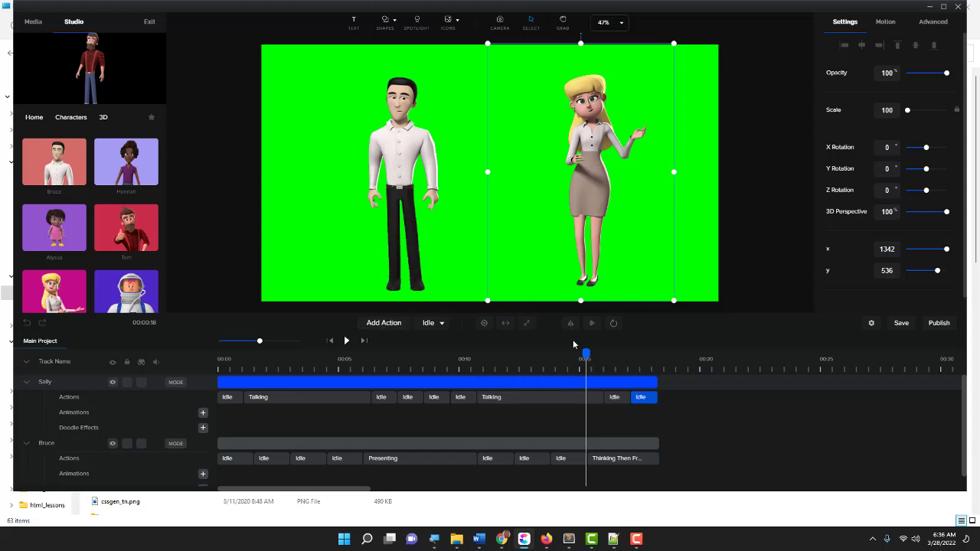
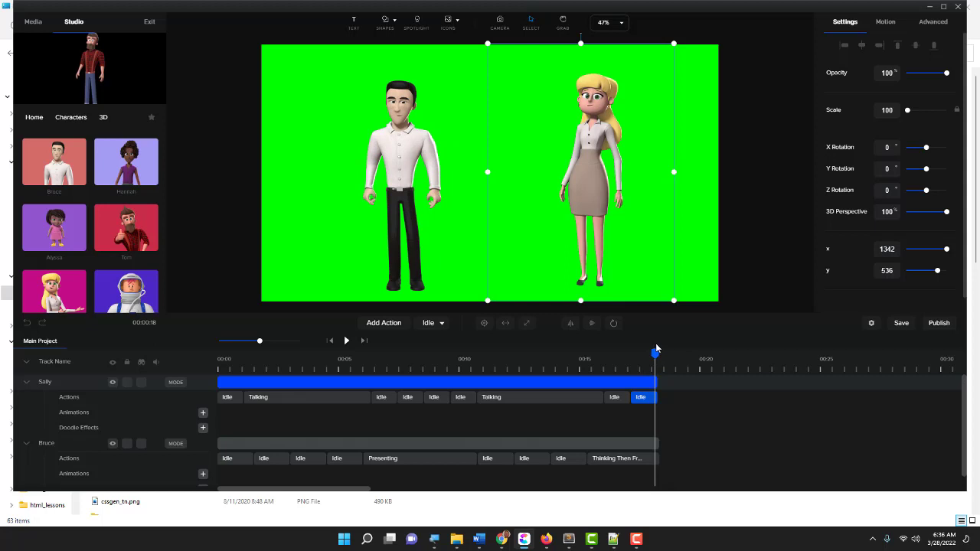
Step: Add a third Talking action at the end of Sally's track, following her last Idle action
left_click(620, 382)
left_click(617, 379)
left_click(396, 325)
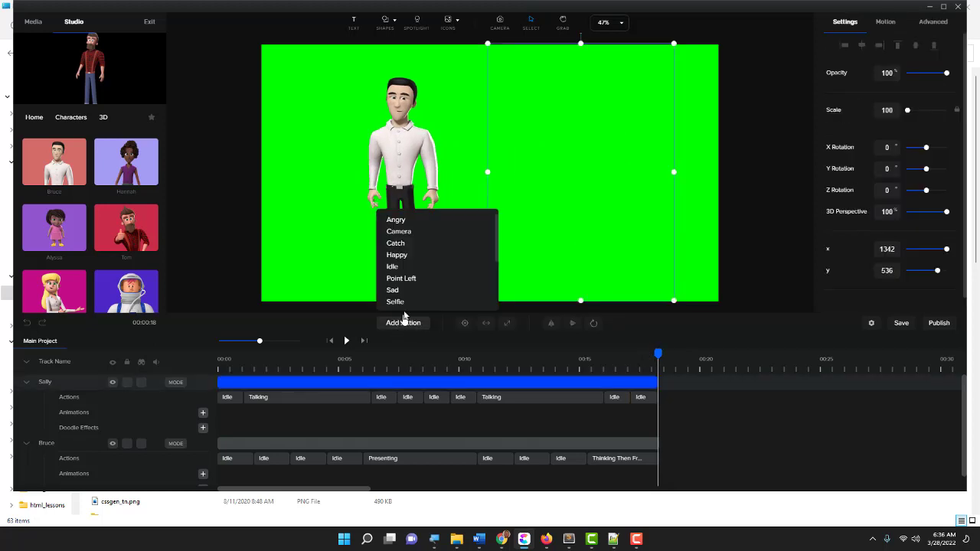
scroll(413, 245, "down", 5)
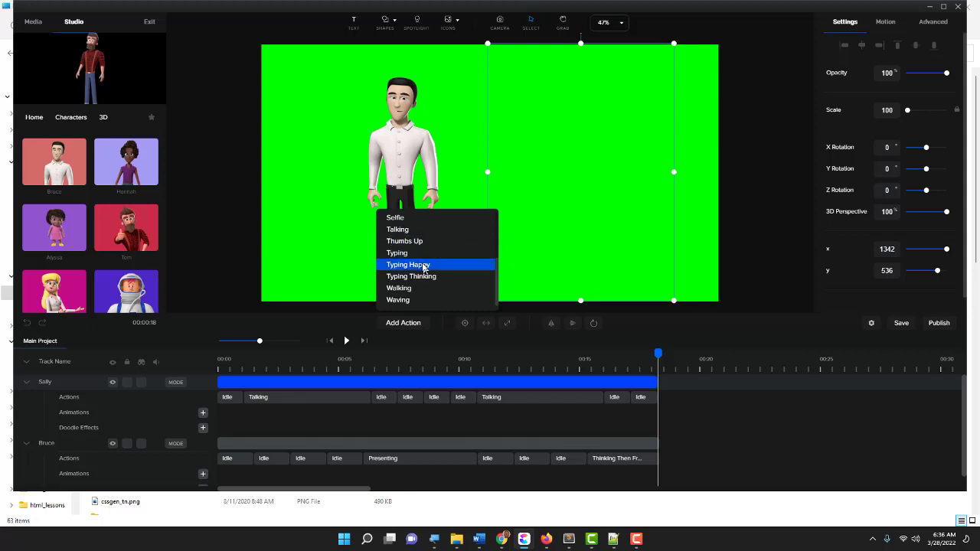
left_click(422, 229)
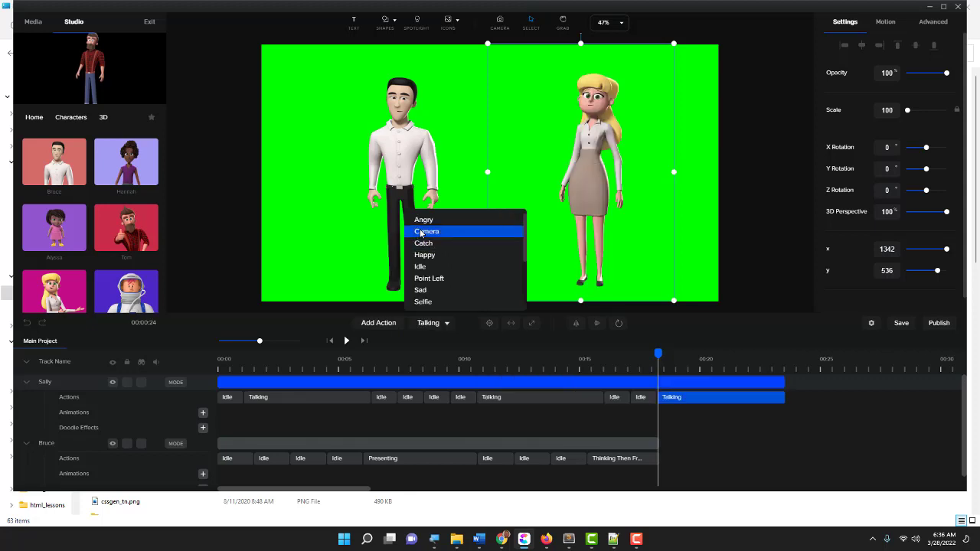
Step: Add three Idle actions after the Thinking Then Frustrated action on Bruce's track
left_click(635, 442)
left_click(412, 324)
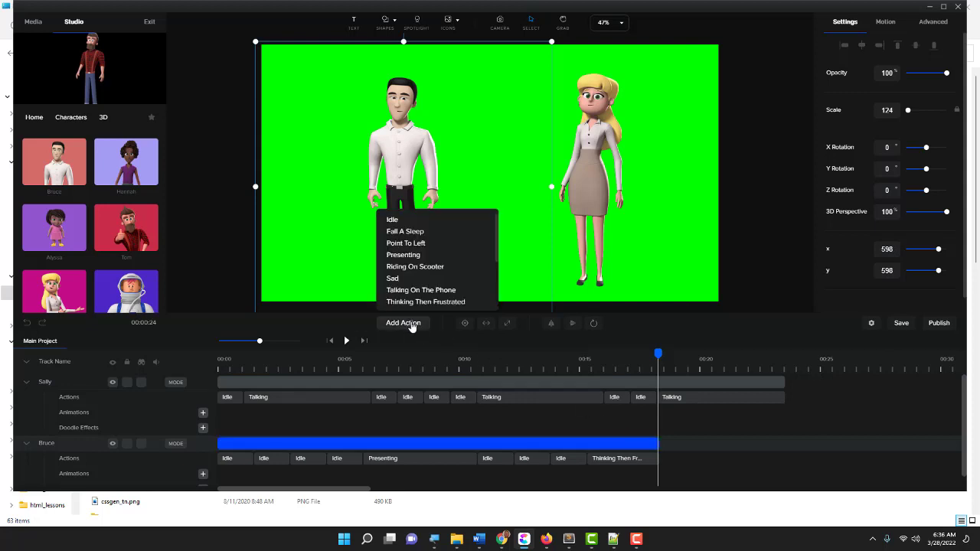
left_click(417, 219)
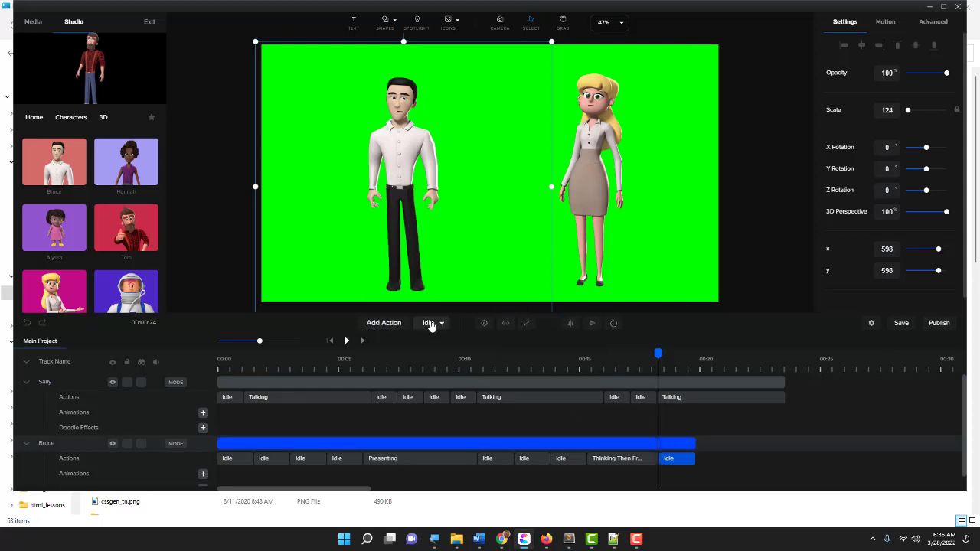
left_click(393, 324)
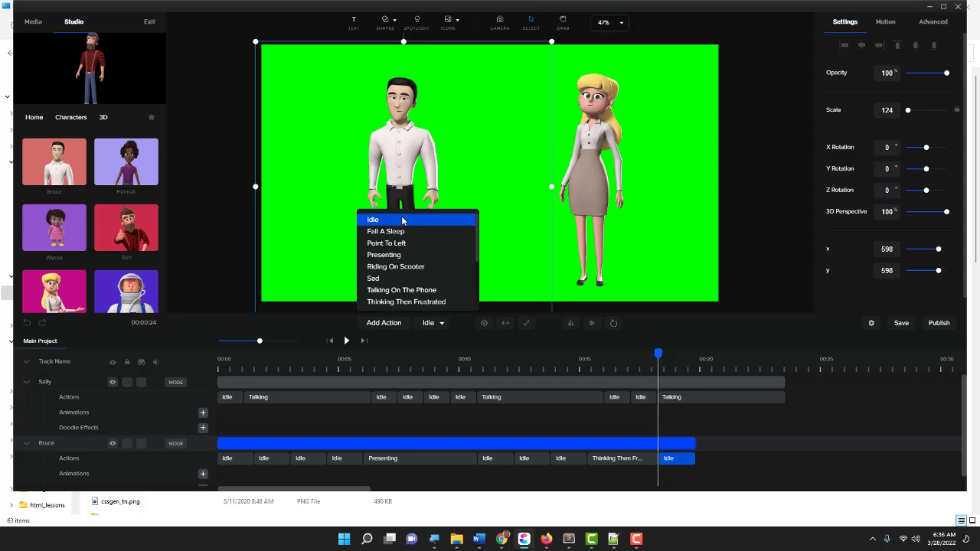
left_click(403, 220)
left_click(392, 322)
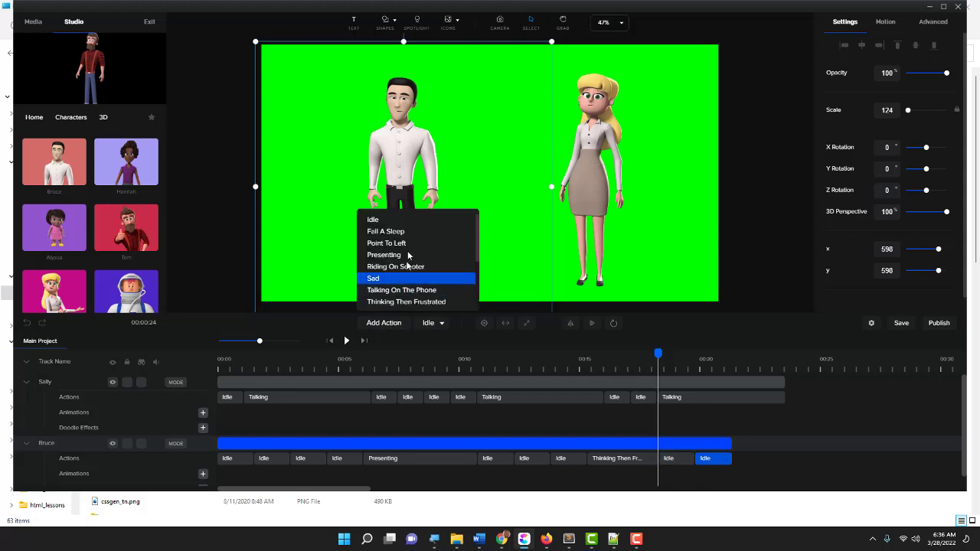
left_click(408, 219)
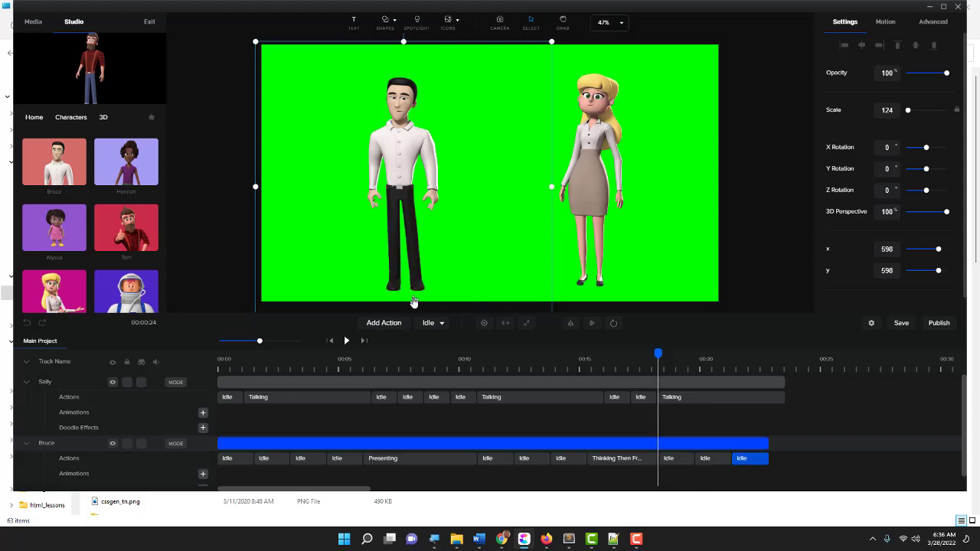
Step: Add a Thinking Then Gets Idea action after the last Idle action on Bruce's track
left_click(395, 324)
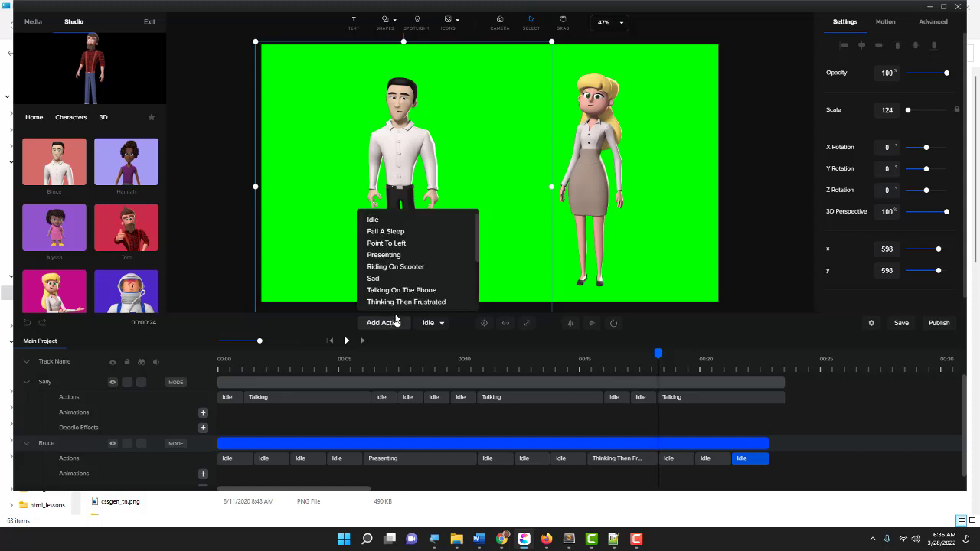
scroll(418, 256, "down", 3)
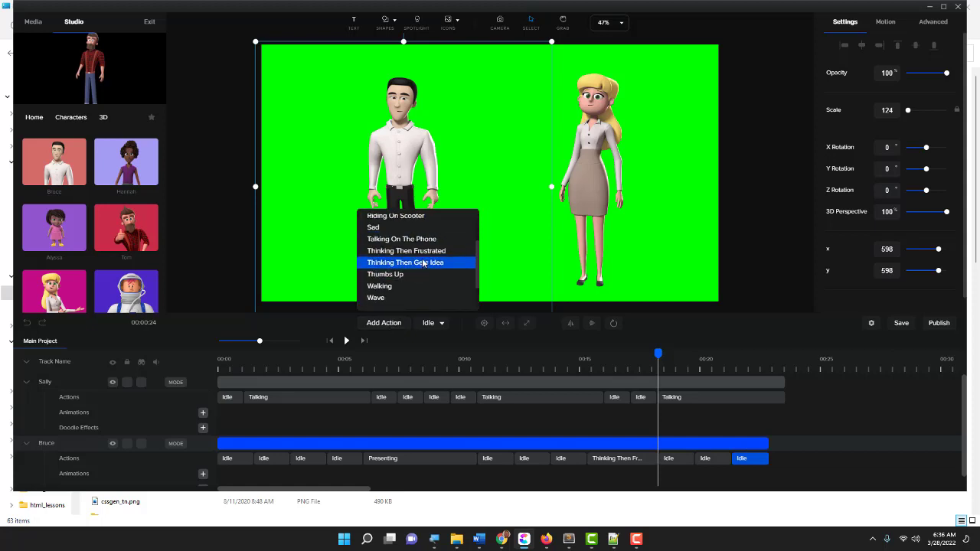
left_click(423, 263)
Step: Add two Idle actions after the third Talking action on Sally's track
left_click(744, 381)
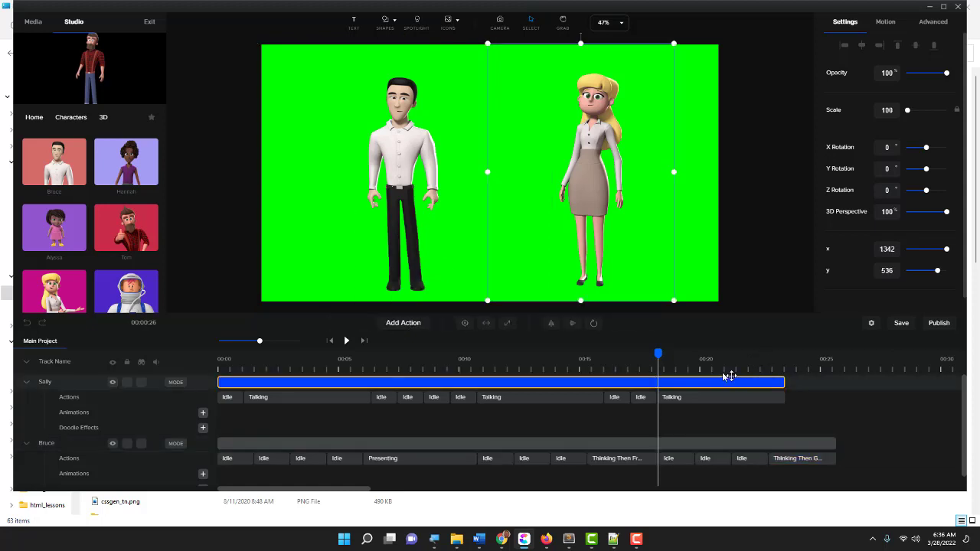
left_click(407, 323)
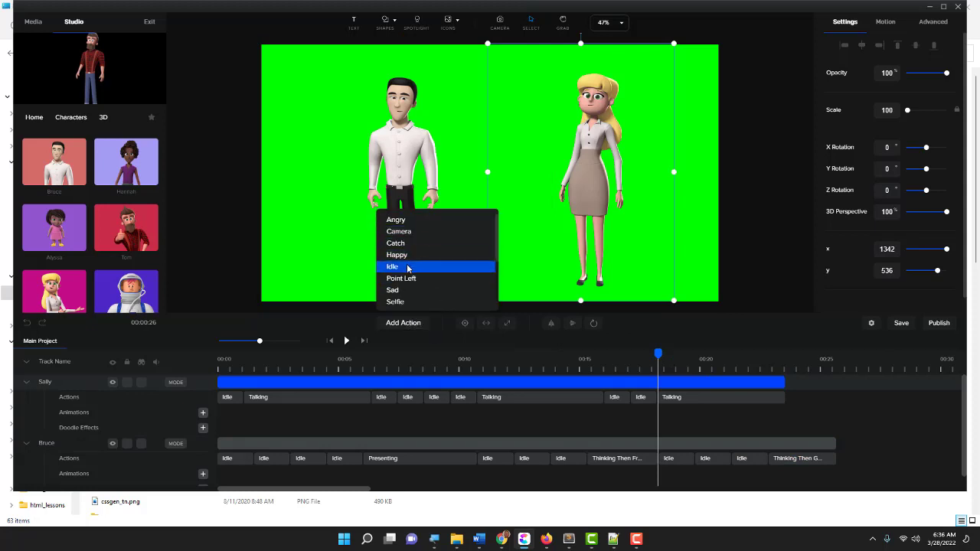
left_click(409, 268)
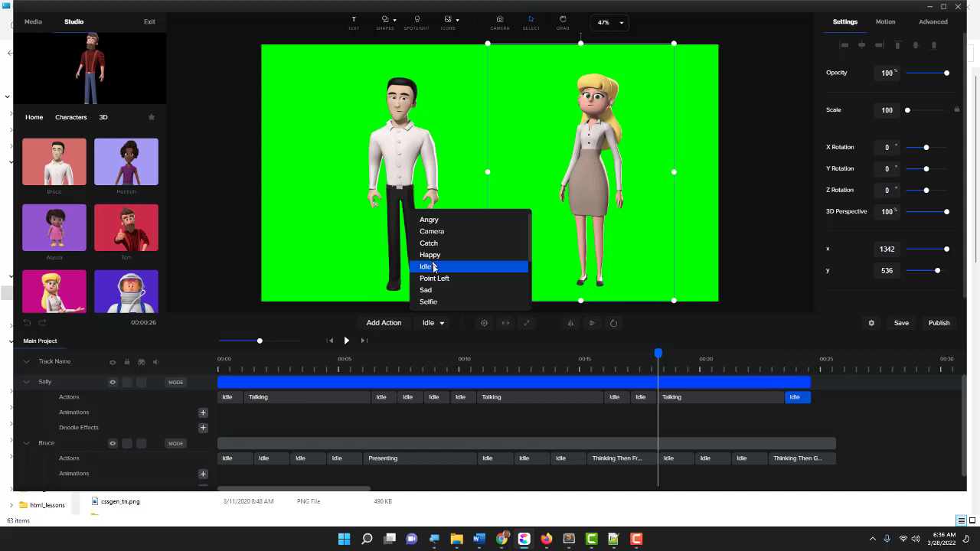
left_click(398, 325)
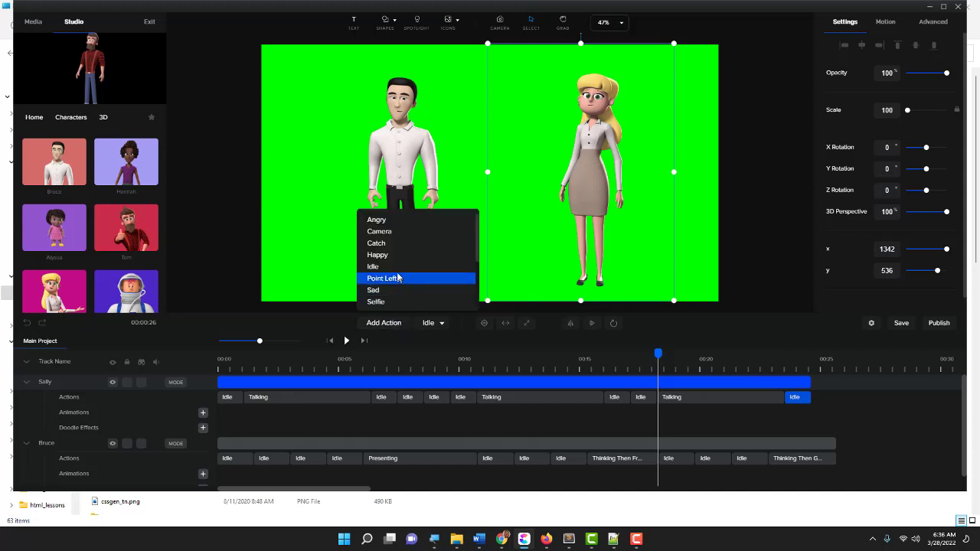
left_click(398, 267)
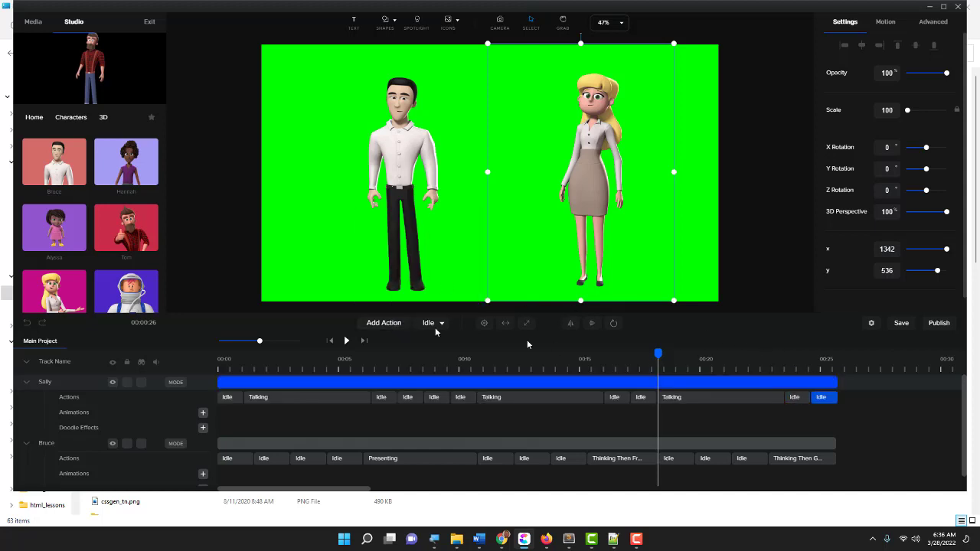
Step: Add a Thumbs Up action at the end of Sally's track, following her last Idle action
left_click(386, 325)
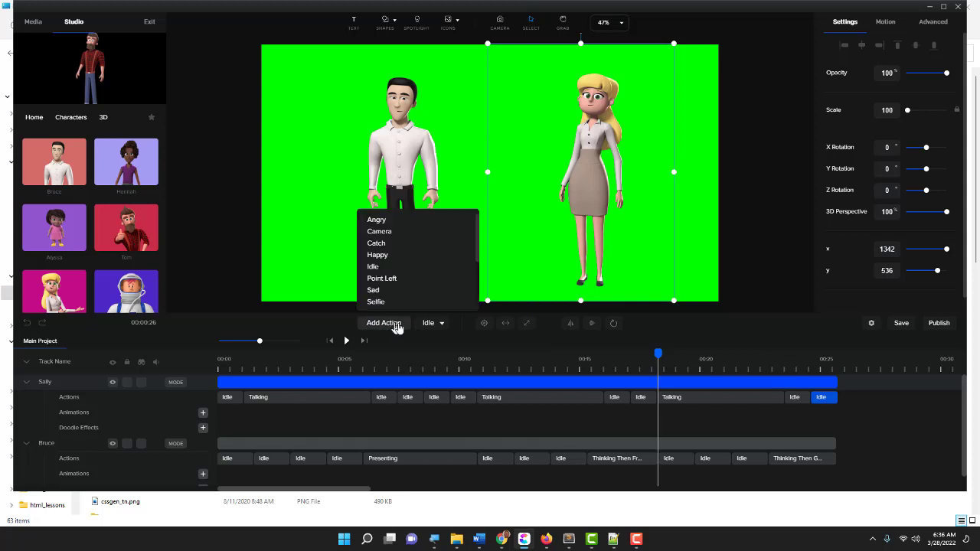
scroll(422, 253, "down", 3)
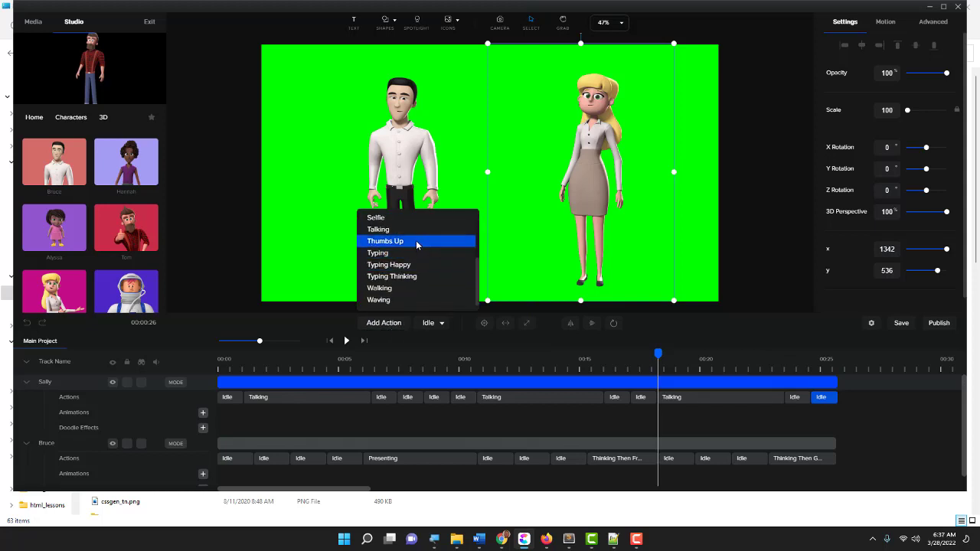
left_click(417, 242)
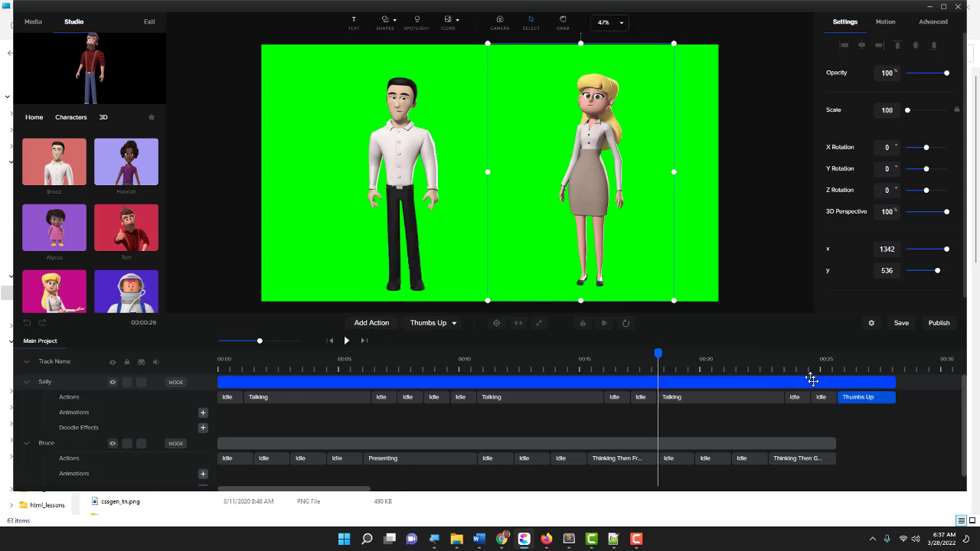
Step: Move the playhead to the end of Bruce's track and add an Idle action followed by a Thumbs Up action there
left_click_drag(656, 354, 833, 353)
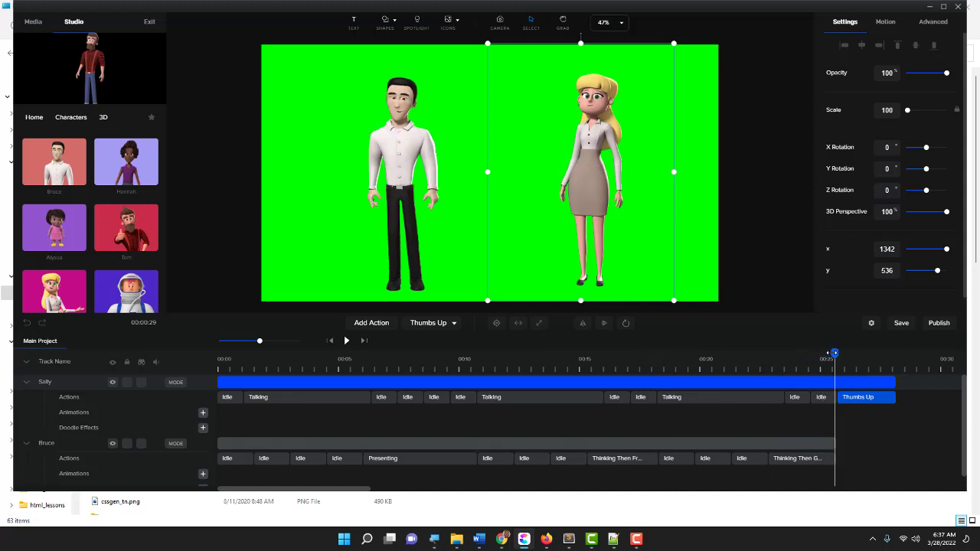
left_click(789, 446)
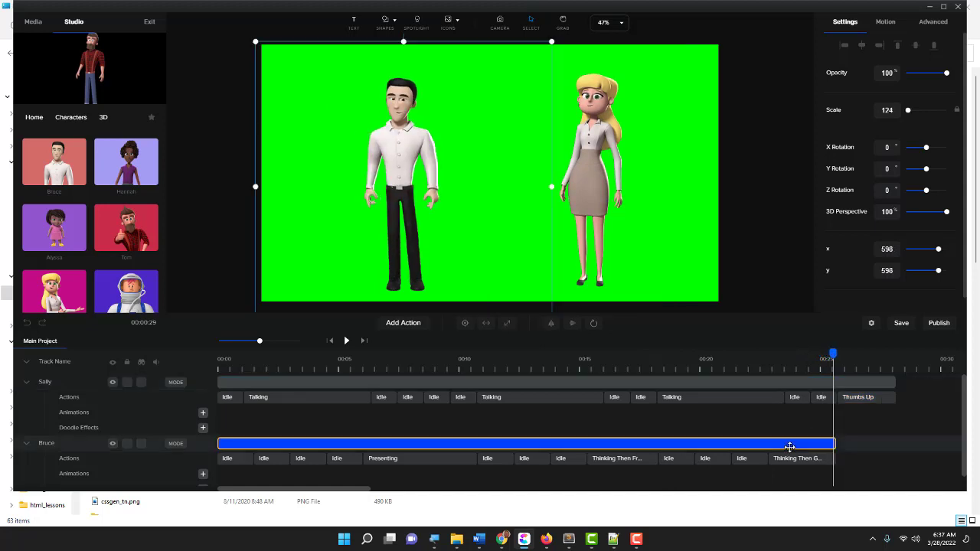
left_click(412, 325)
left_click(408, 222)
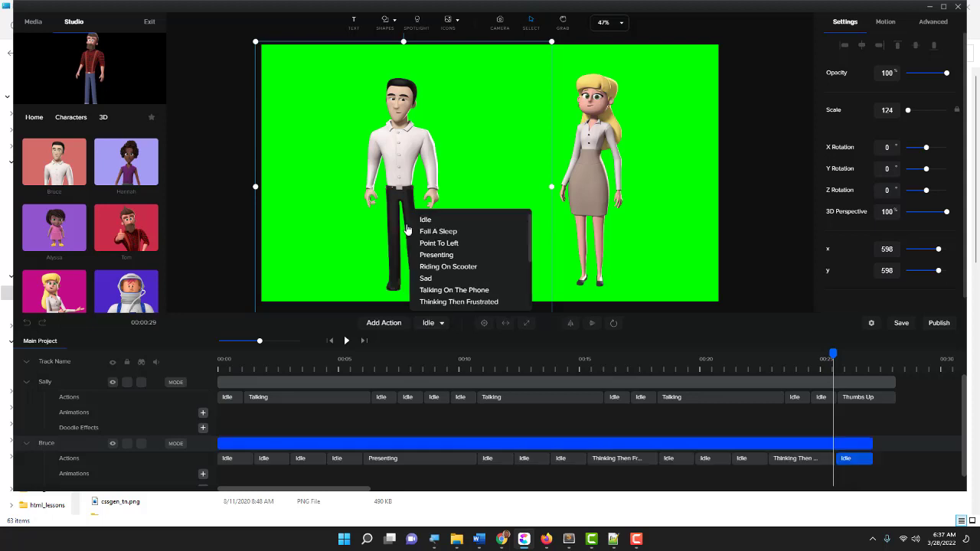
left_click(389, 325)
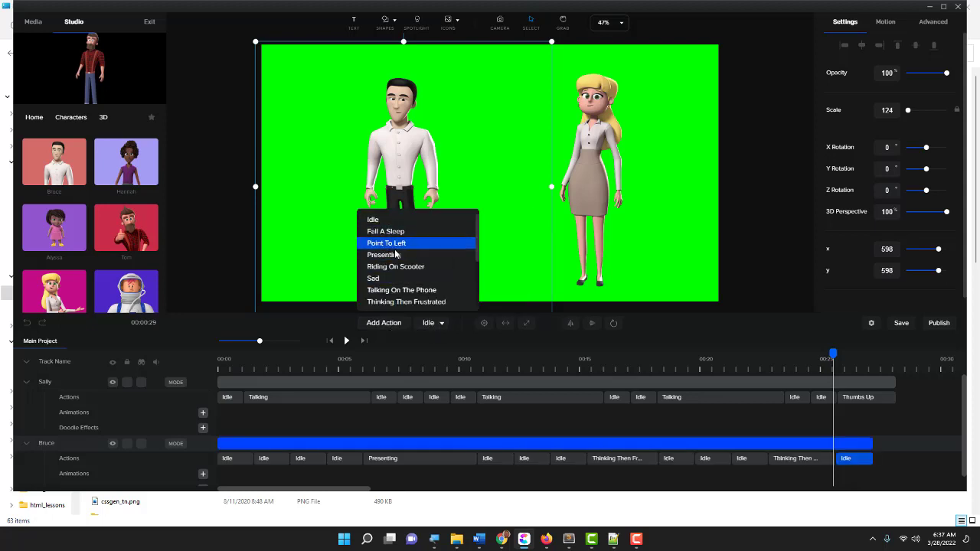
scroll(399, 256, "down", 2)
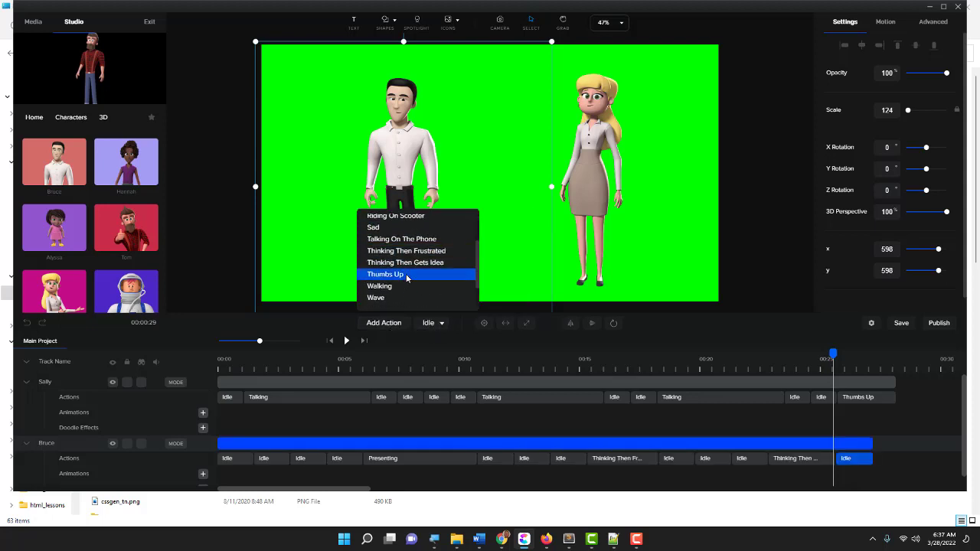
left_click(404, 282)
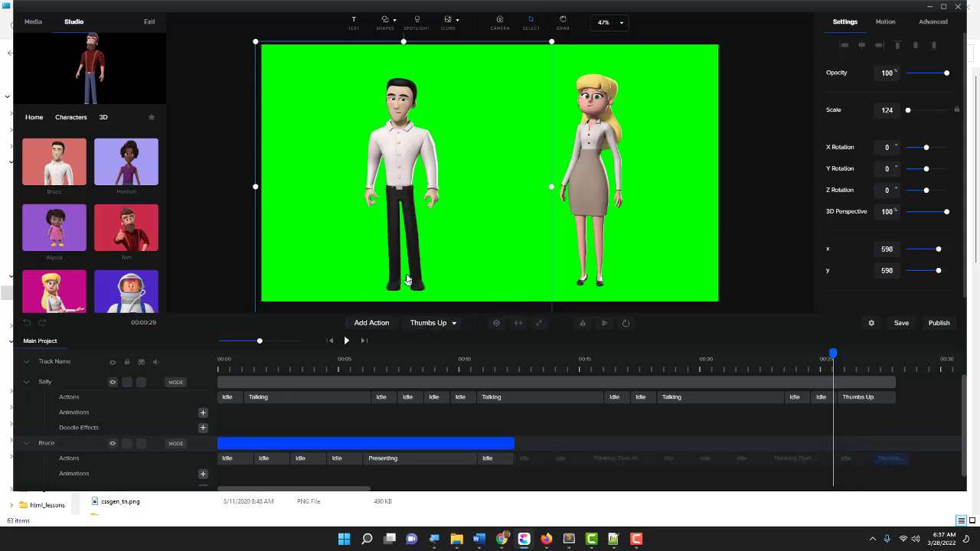
Step: Add a Waving action after the Thumbs Up action on Sally's track
left_click(870, 383)
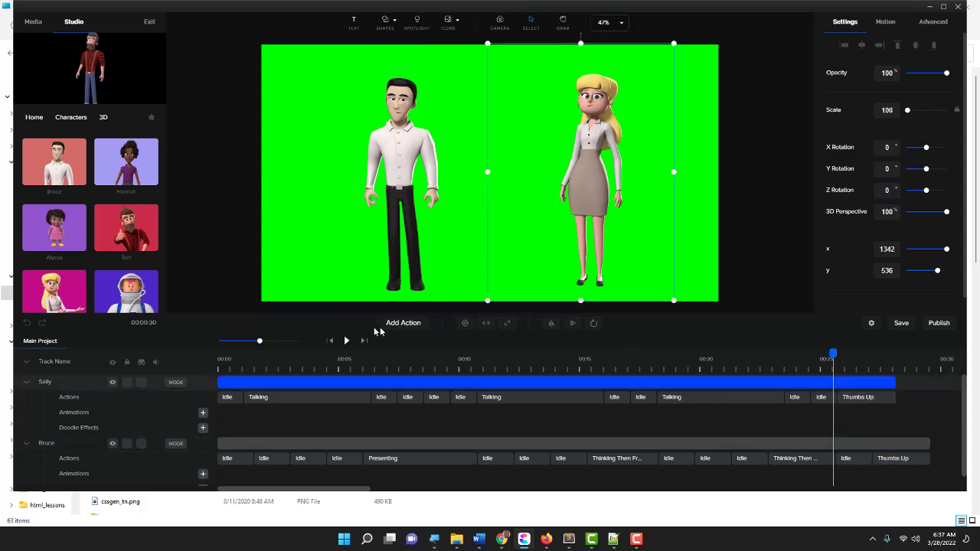
left_click(410, 323)
scroll(423, 253, "down", 5)
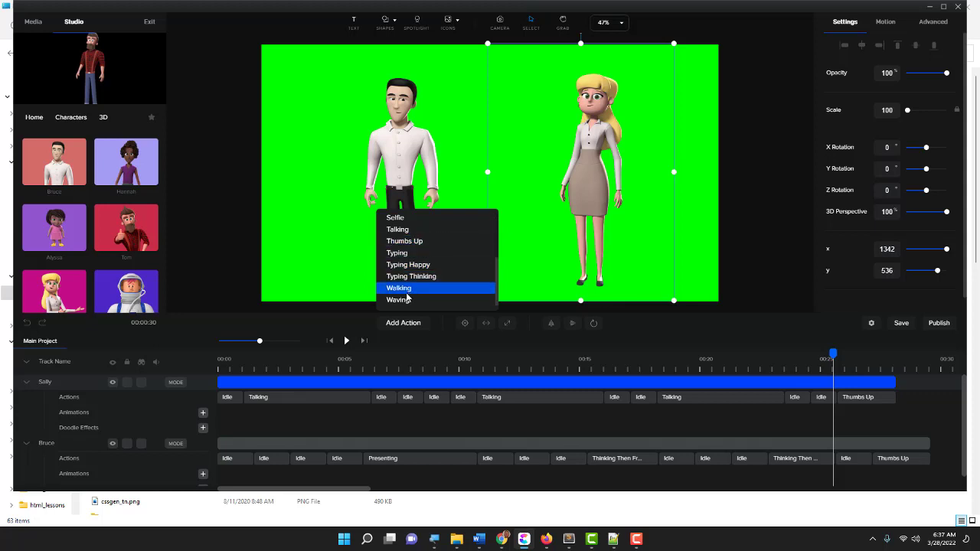
left_click(404, 300)
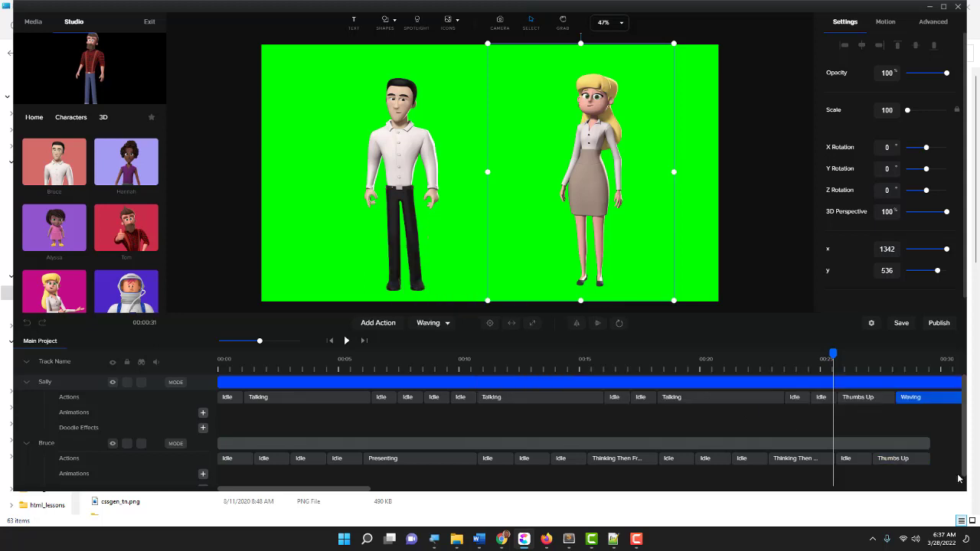
Step: Add a Wave action after the Thumbs Up action on Bruce's track
mouse_move(356, 489)
left_mouse_down()
mouse_move(385, 498)
mouse_move(340, 490)
left_mouse_up()
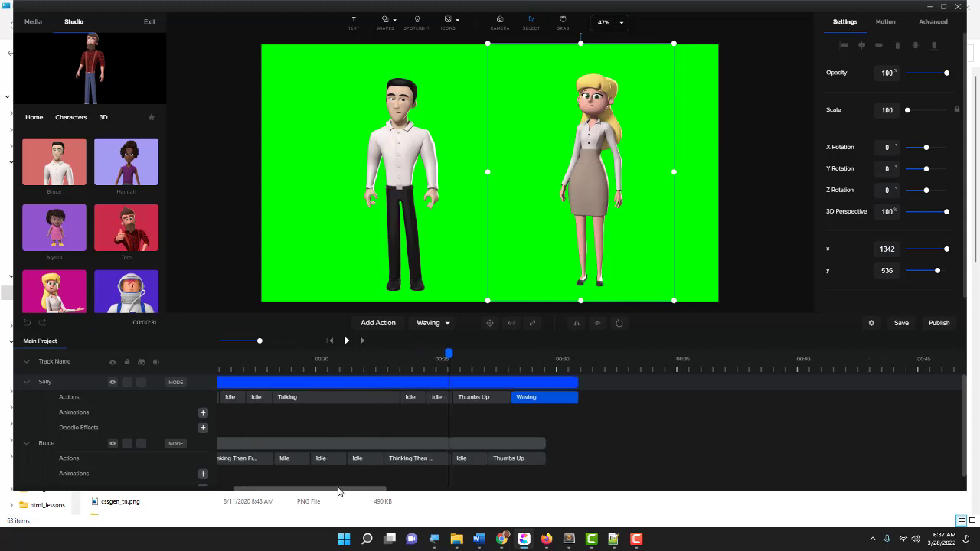
left_click(481, 444)
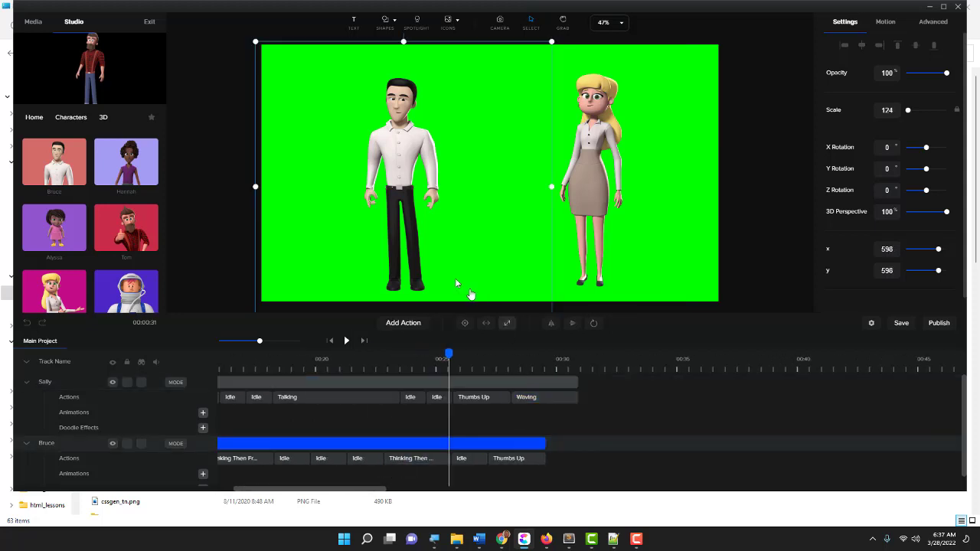
left_click(404, 323)
left_click(449, 212)
left_click(403, 323)
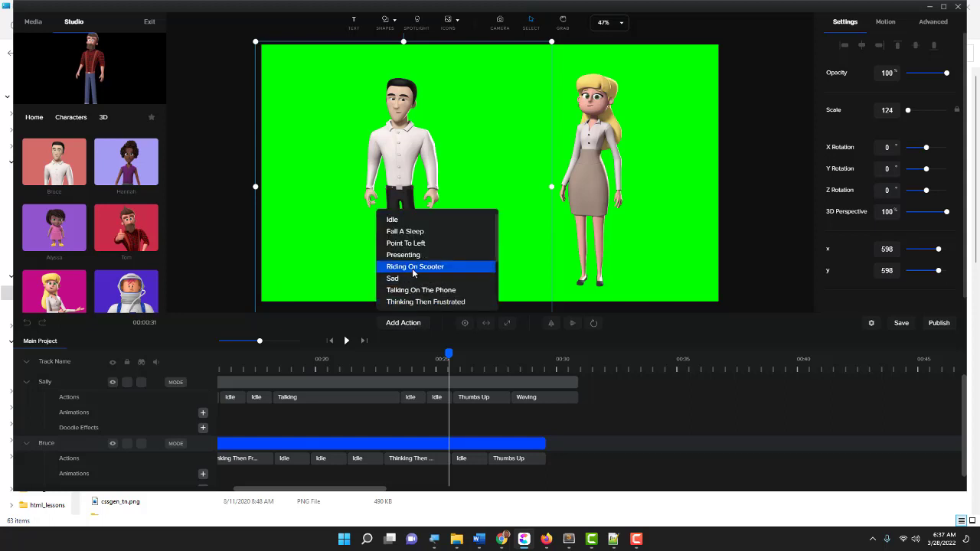
scroll(414, 273, "down", 2)
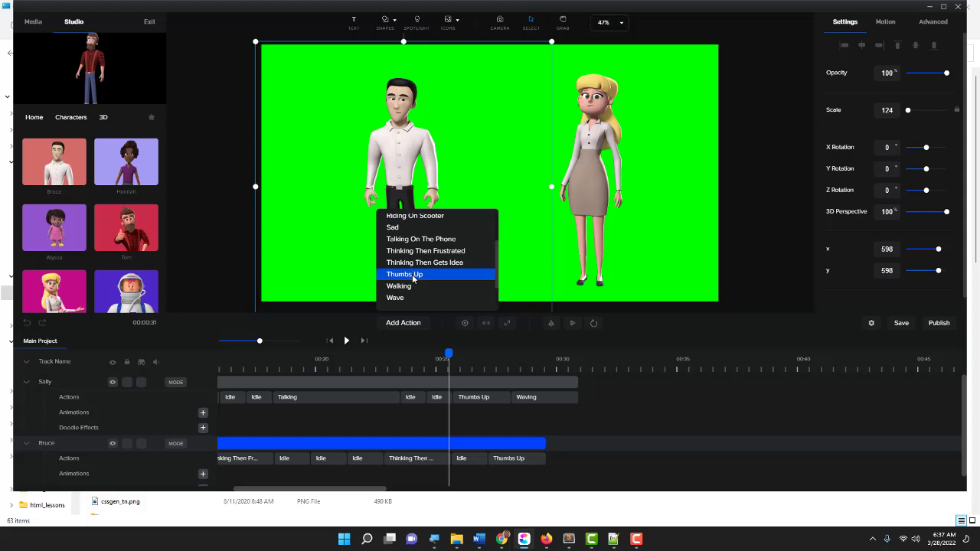
scroll(413, 277, "down", 2)
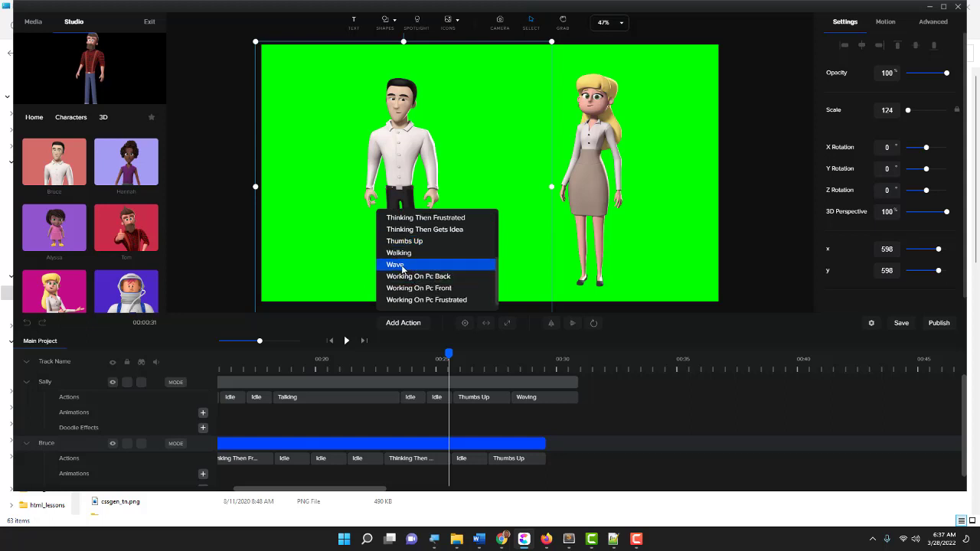
left_click(403, 265)
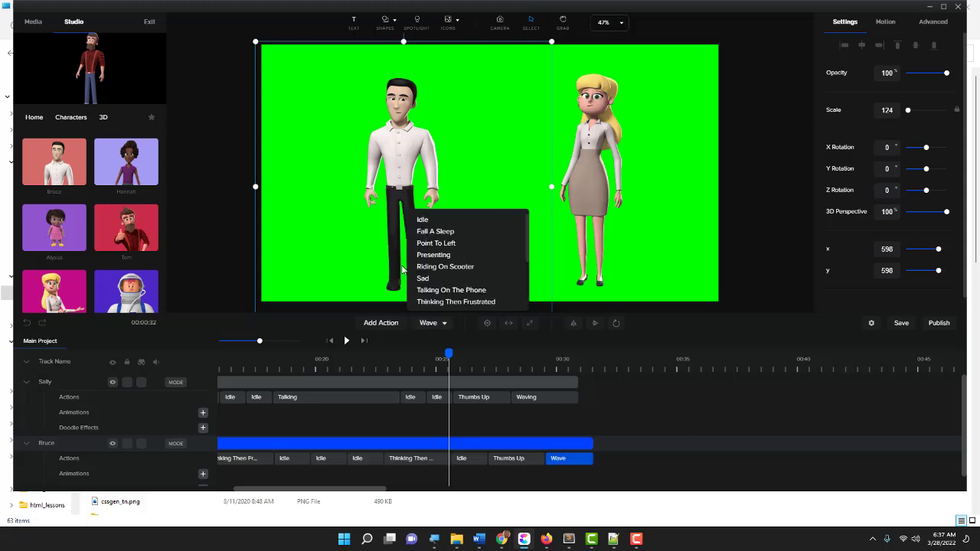
Step: Trim the end of Bruce's track to line up with the end of Sally's track, and save the project
left_click_drag(593, 445, 581, 444)
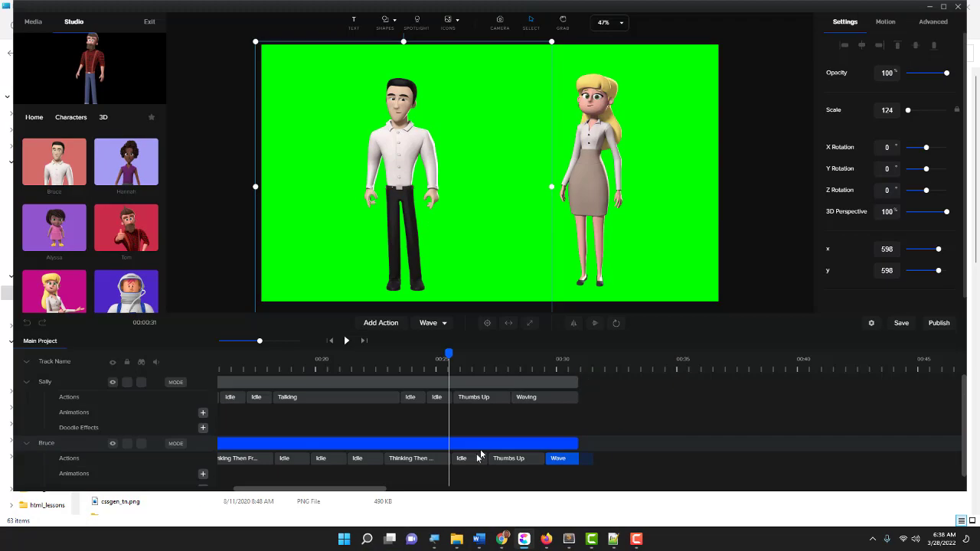
key("ctrl+s")
Step: Return the playhead to the start of the timeline and play the full animation to preview it
left_click_drag(449, 354, 115, 366)
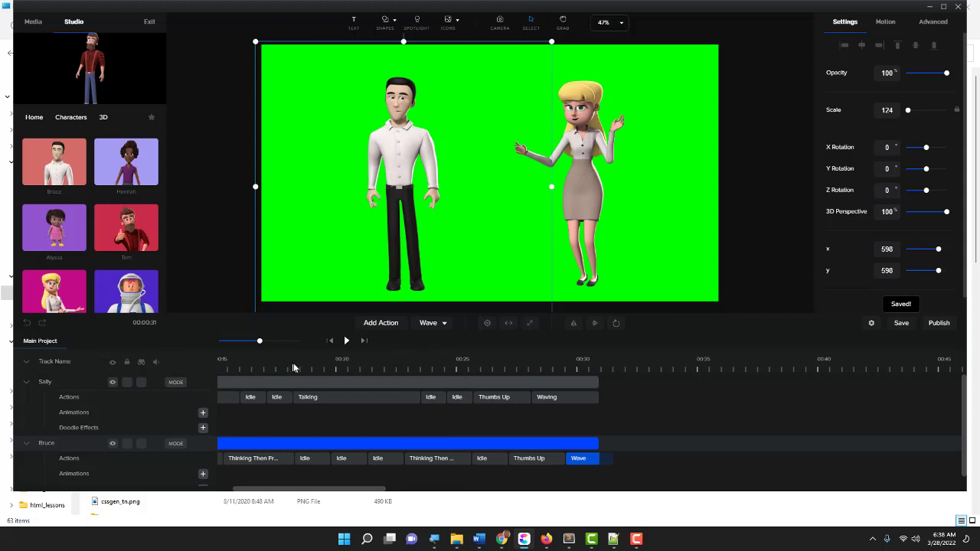
left_click(347, 341)
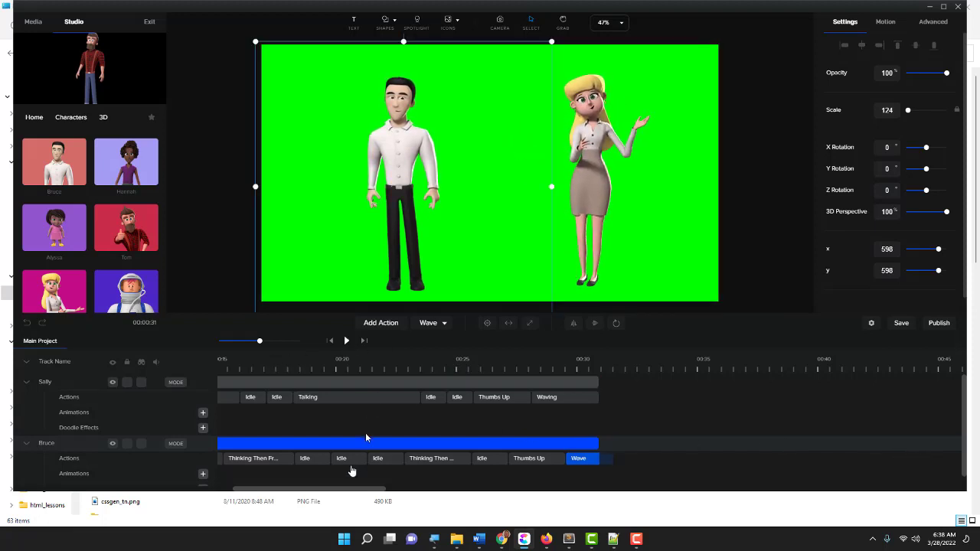
left_click_drag(333, 490, 253, 488)
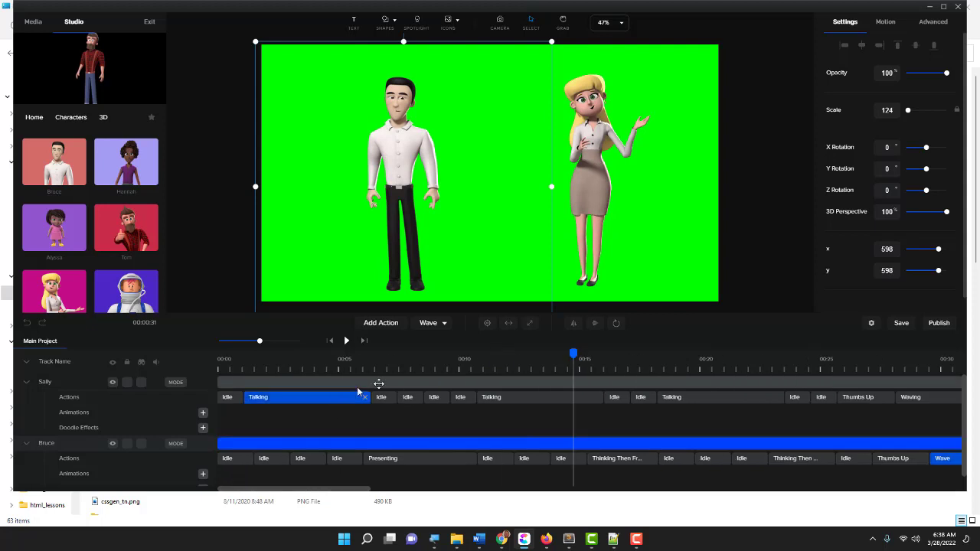
left_click_drag(570, 353, 136, 372)
left_click_drag(259, 341, 242, 342)
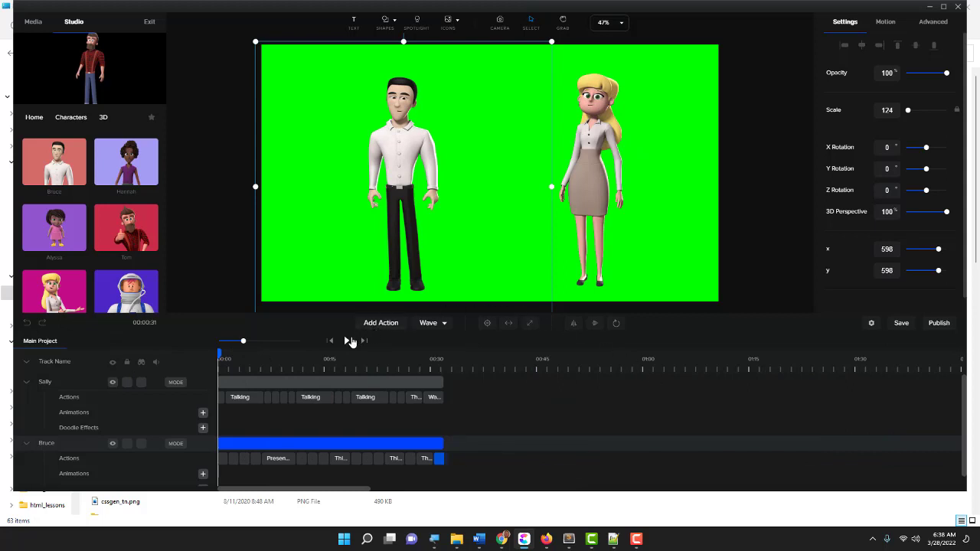
left_click(347, 342)
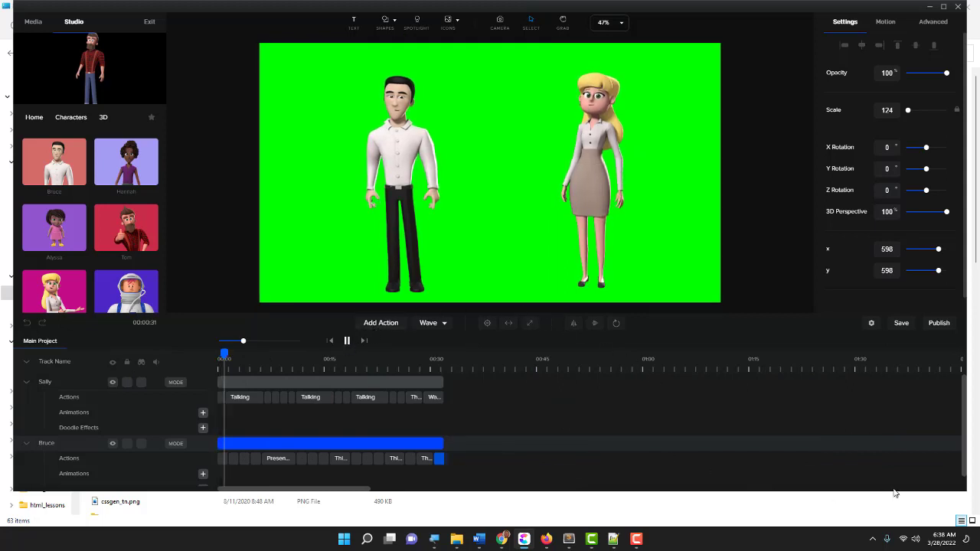